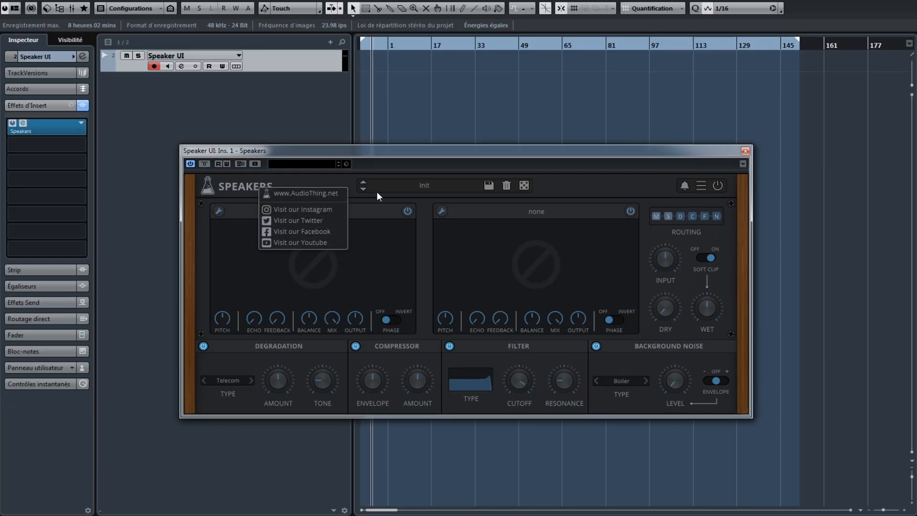
- Browse the factory presets under Cabinets, Devices and LoFi, and check the plugin's update notification
{"action": "left_click", "coordinate": [415, 186]}
{"action": "mouse_move", "coordinate": [414, 200]}
{"action": "mouse_move", "coordinate": [514, 200]}
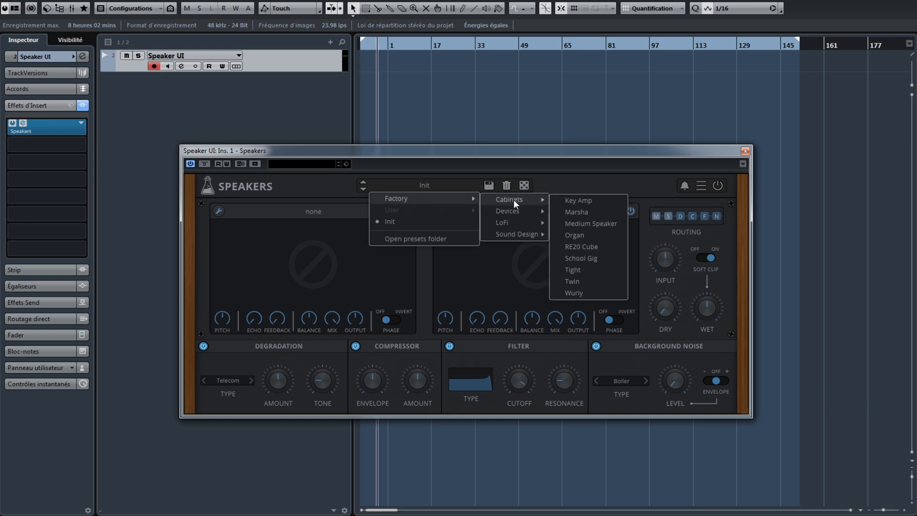
{"action": "mouse_move", "coordinate": [509, 216]}
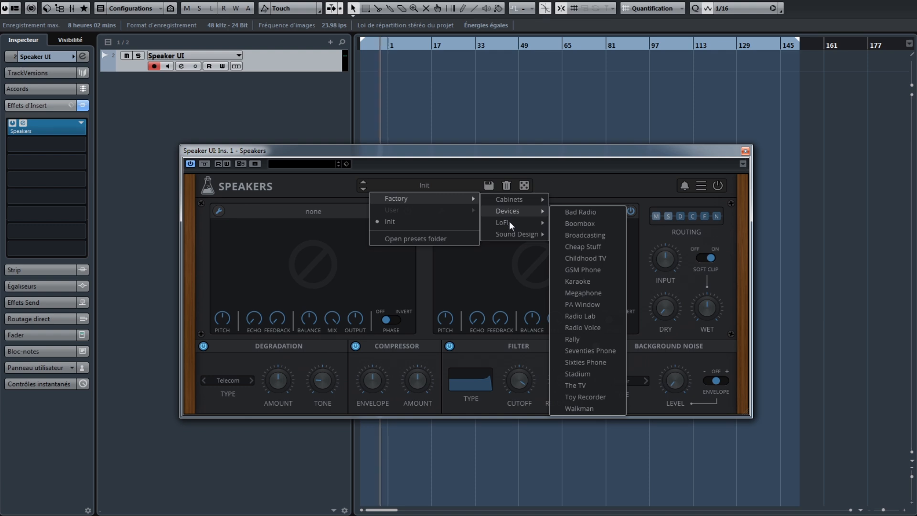
{"action": "mouse_move", "coordinate": [503, 235]}
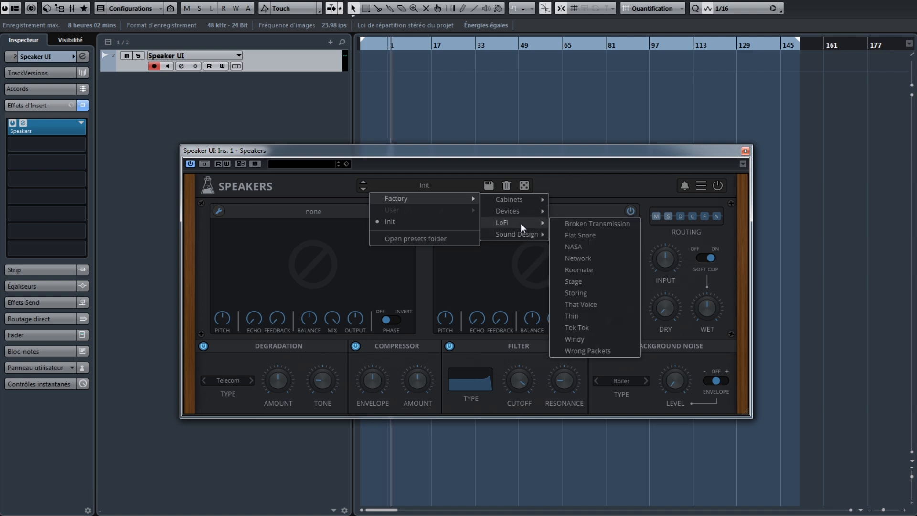
{"action": "left_click", "coordinate": [565, 194]}
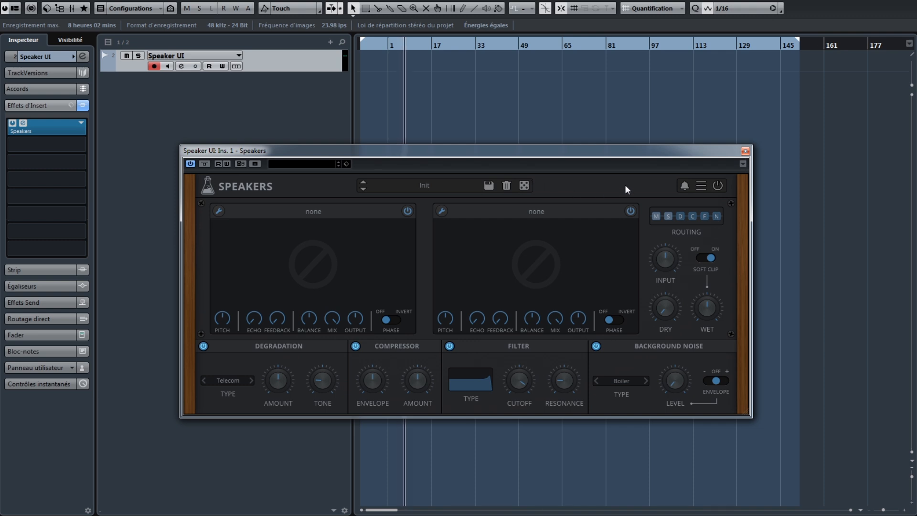
{"action": "left_click", "coordinate": [683, 184]}
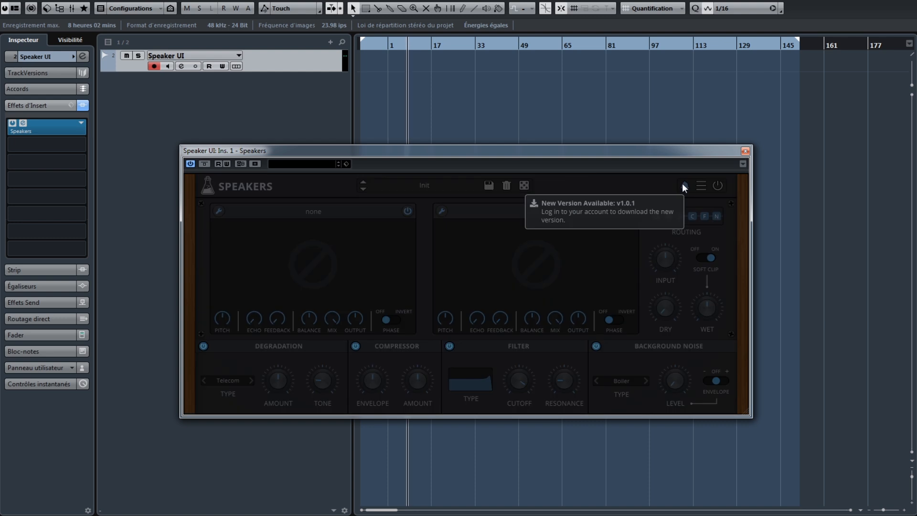
{"action": "left_click", "coordinate": [683, 186]}
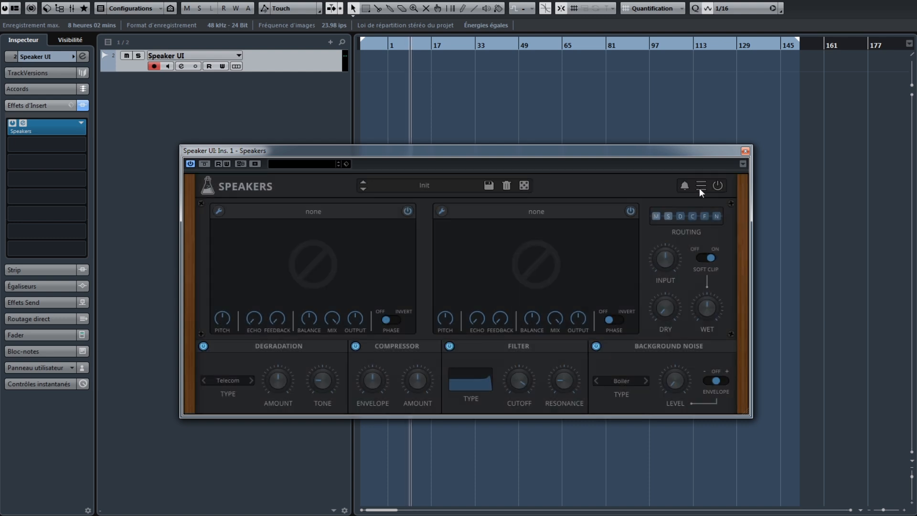
- Try the Big window size for the plugin and return it to Standard
{"action": "left_click", "coordinate": [698, 184]}
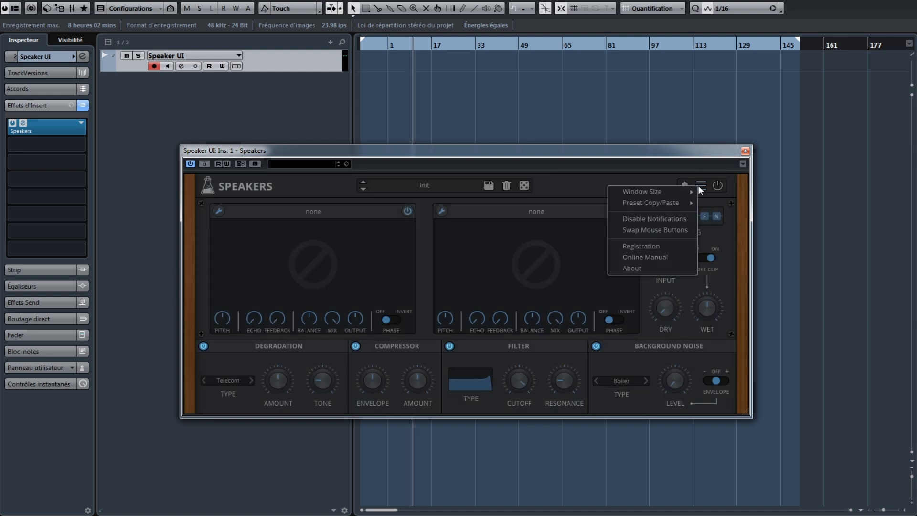
{"action": "mouse_move", "coordinate": [683, 191]}
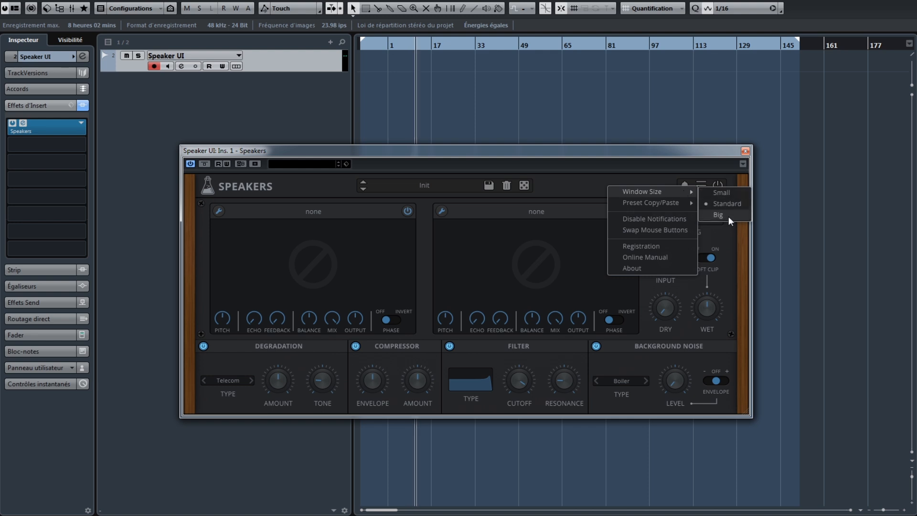
{"action": "left_click", "coordinate": [751, 412]}
{"action": "mouse_move", "coordinate": [747, 411]}
{"action": "left_mouse_down"}
{"action": "mouse_move", "coordinate": [766, 435]}
{"action": "mouse_move", "coordinate": [743, 422]}
{"action": "left_mouse_up"}
{"action": "left_click", "coordinate": [726, 184]}
{"action": "mouse_move", "coordinate": [714, 187]}
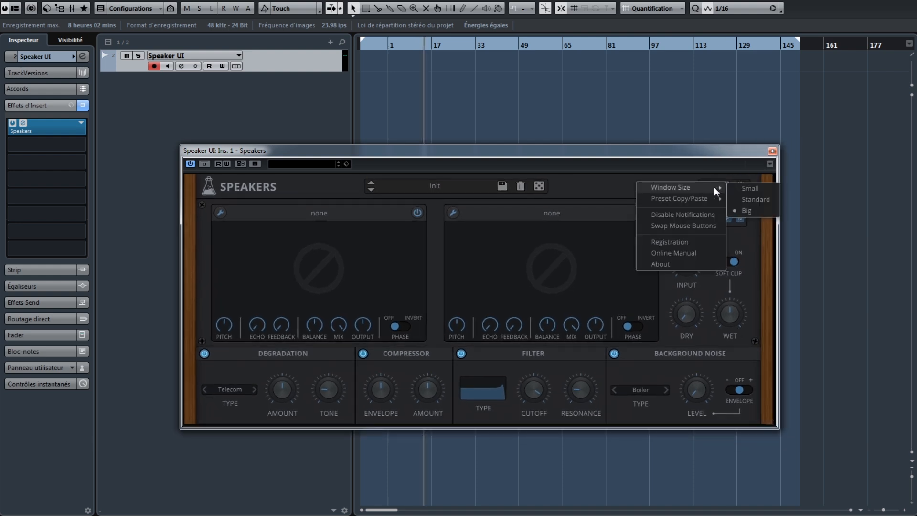
{"action": "left_click", "coordinate": [748, 200]}
- Review the plugin's general options, from window size and preset copying to registration, manual and About
{"action": "left_click", "coordinate": [708, 189]}
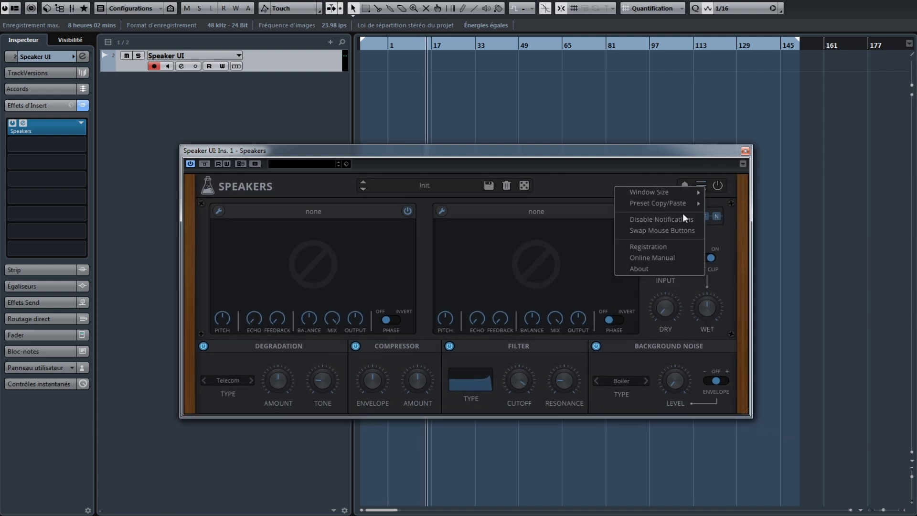
{"action": "mouse_move", "coordinate": [676, 207]}
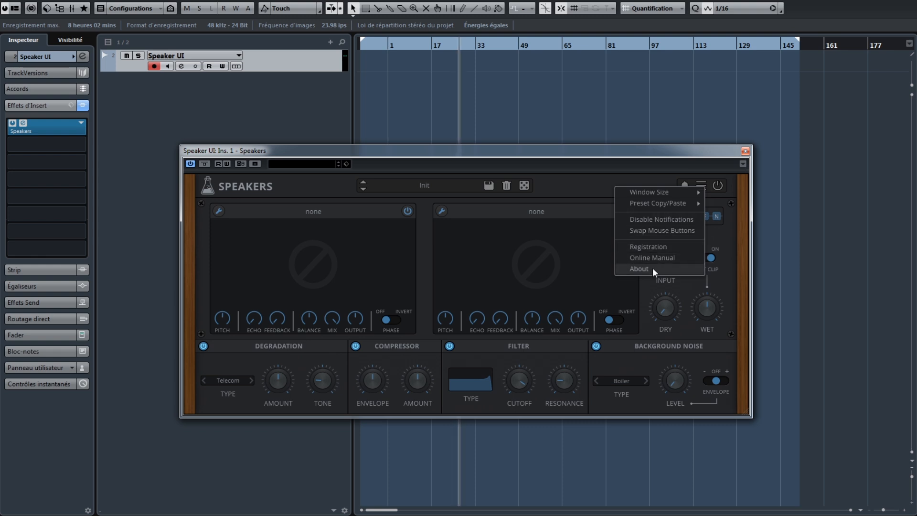
{"action": "left_click", "coordinate": [719, 187]}
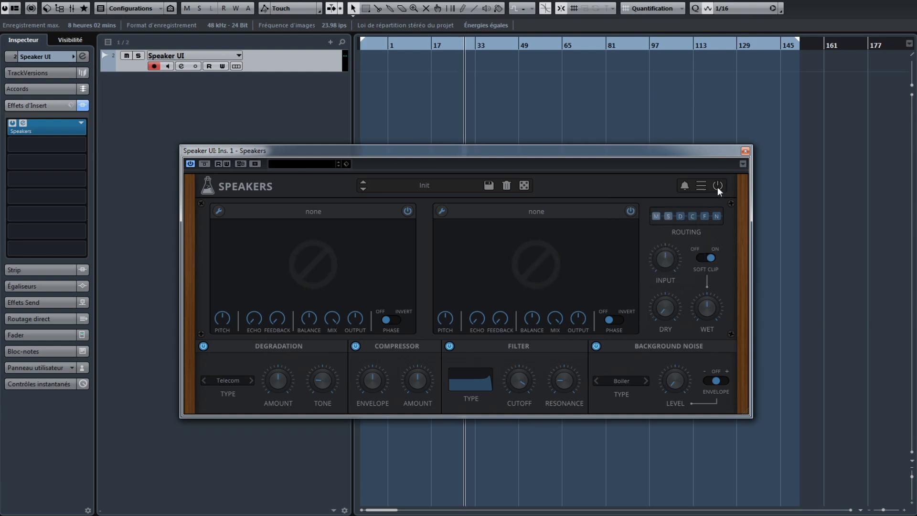
- Inspect the microphone module's equalizer view and browse its model categories, including Misc, Phones and Ribbons
{"action": "left_click", "coordinate": [219, 212]}
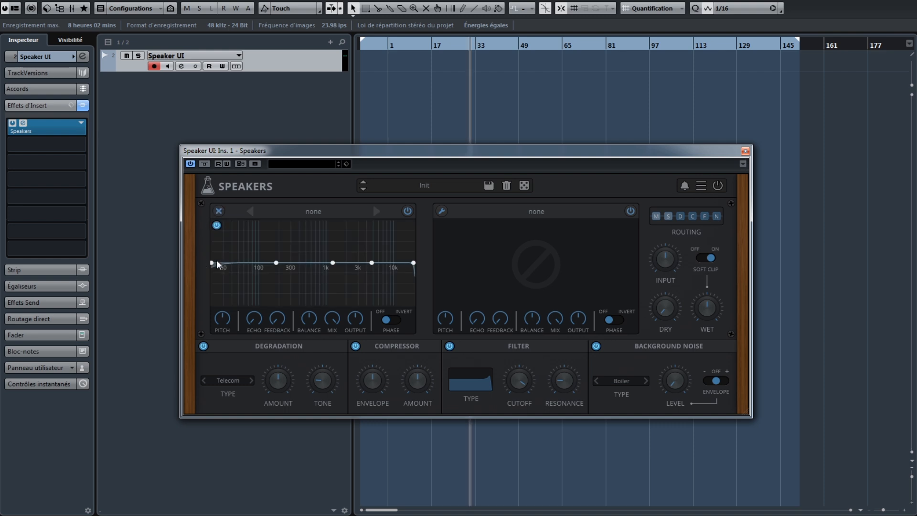
{"action": "left_click", "coordinate": [222, 209]}
{"action": "left_click", "coordinate": [298, 209]}
{"action": "mouse_move", "coordinate": [299, 223]}
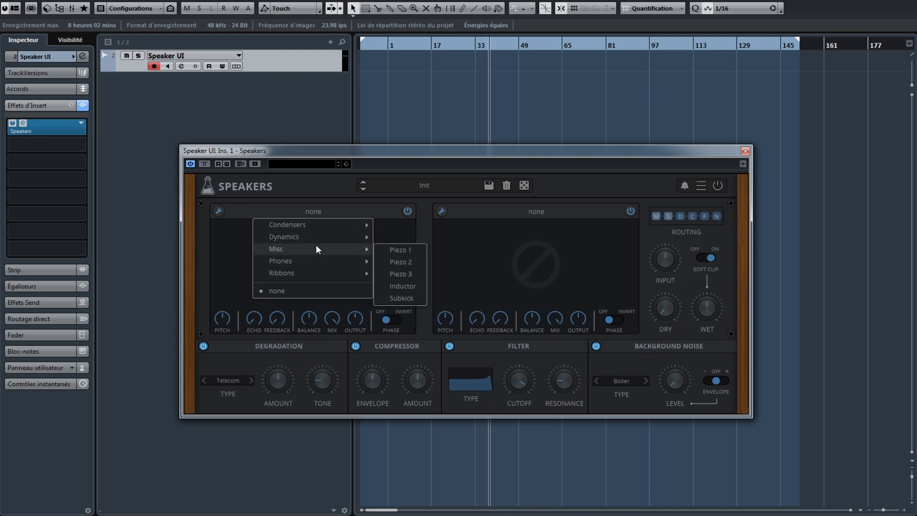
{"action": "mouse_move", "coordinate": [316, 261]}
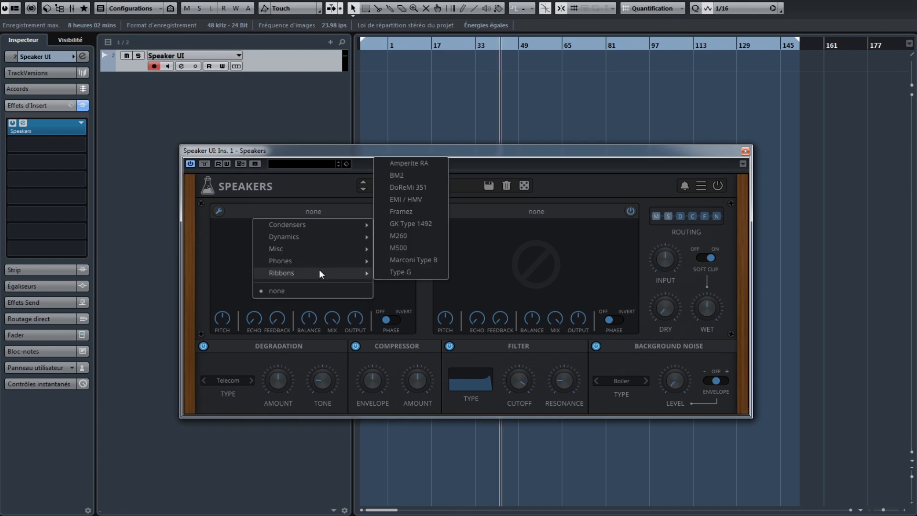
- Compare the model categories of the microphone and speaker modules, including Phones for microphones and Cabinets, Radios and Speakers for speakers
{"action": "left_click", "coordinate": [555, 210]}
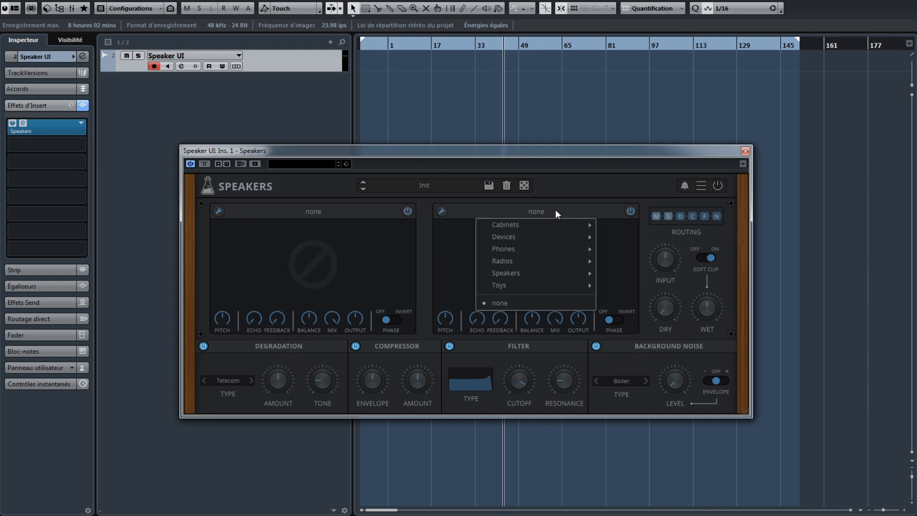
{"action": "left_click", "coordinate": [321, 203]}
{"action": "left_click", "coordinate": [320, 207]}
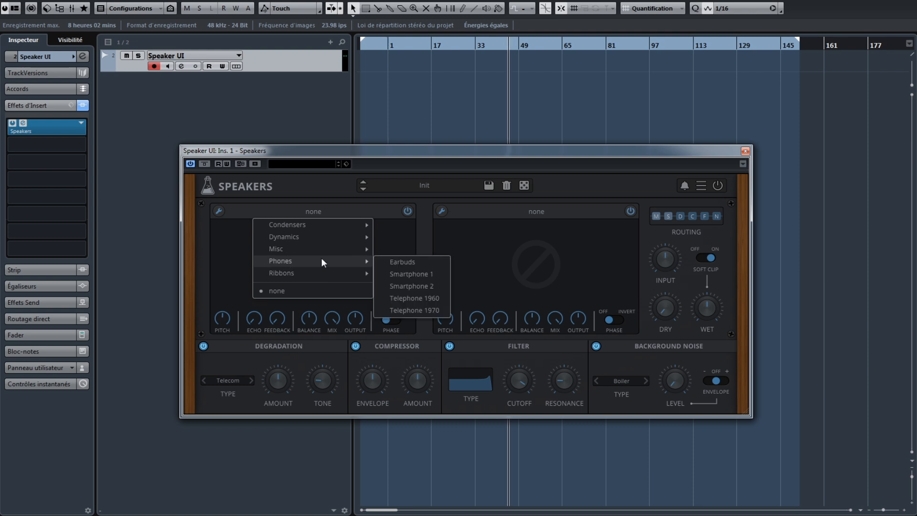
{"action": "left_click", "coordinate": [545, 206]}
{"action": "mouse_move", "coordinate": [535, 230]}
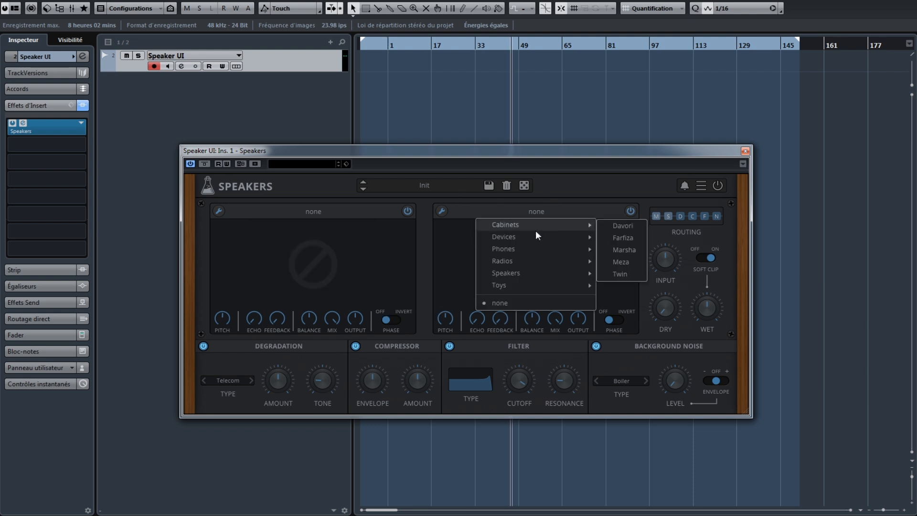
{"action": "mouse_move", "coordinate": [532, 252]}
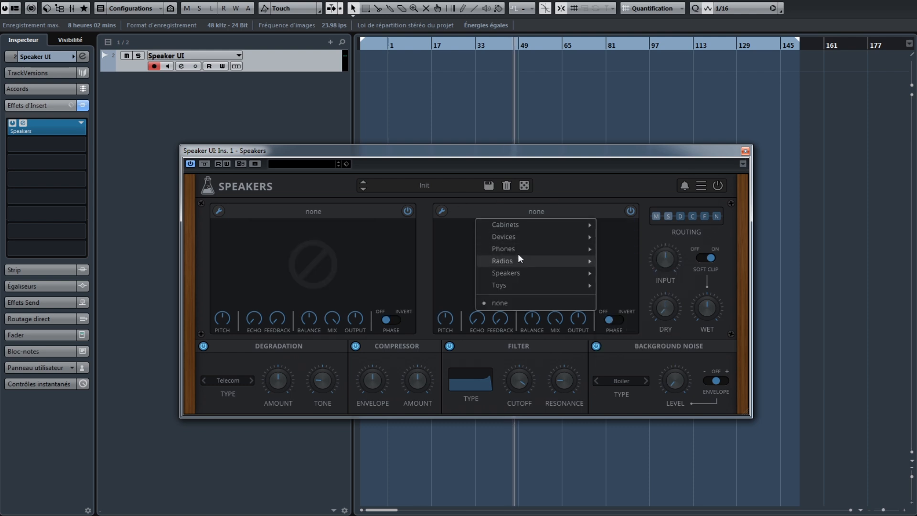
{"action": "mouse_move", "coordinate": [499, 272]}
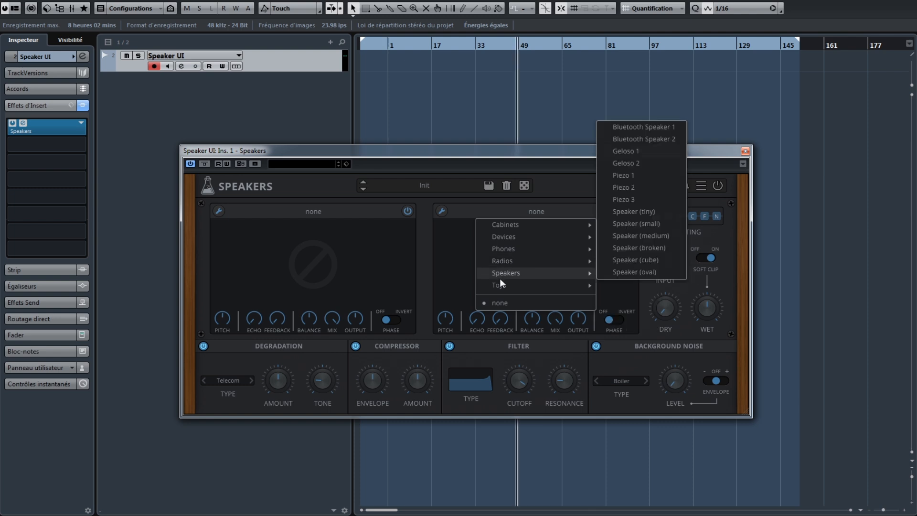
- Cycle the microphone module through its models, from condensers, dynamics and phones to ribbons, until it is back at none
{"action": "left_click", "coordinate": [387, 261]}
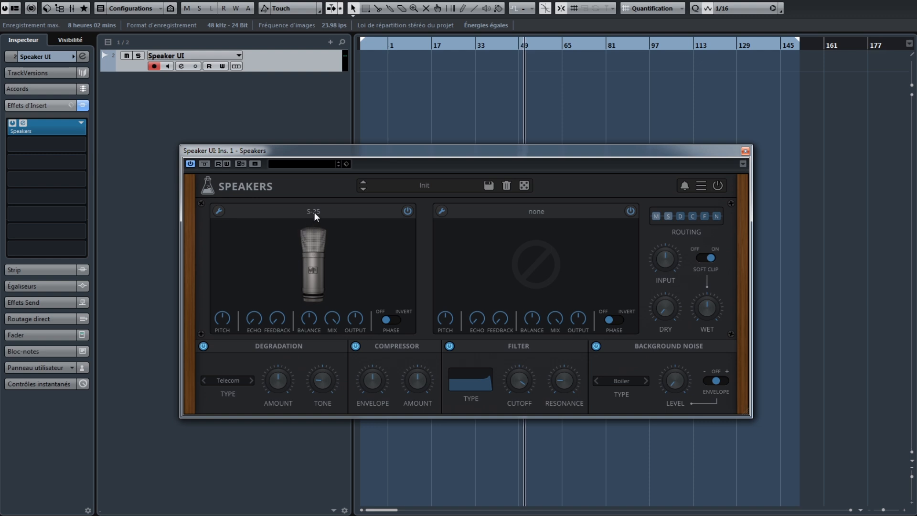
{"action": "left_click", "coordinate": [409, 270]}
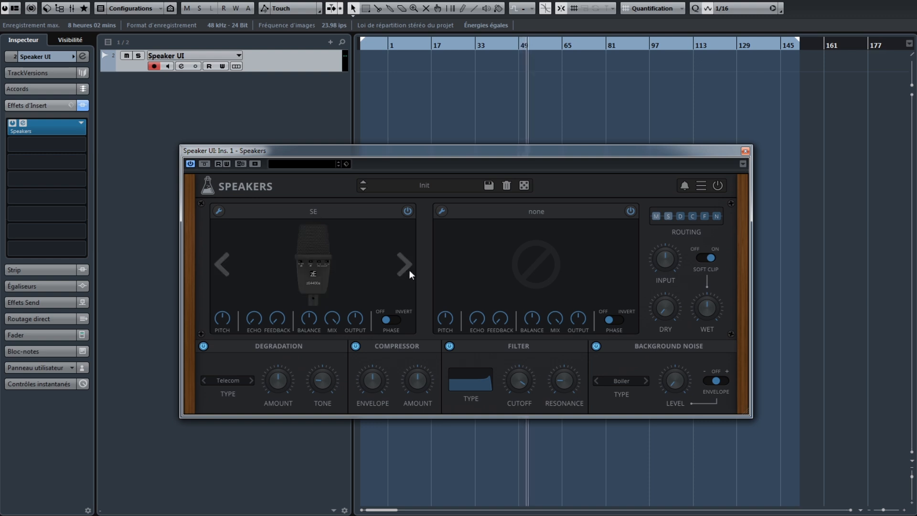
{"action": "left_click", "coordinate": [410, 271]}
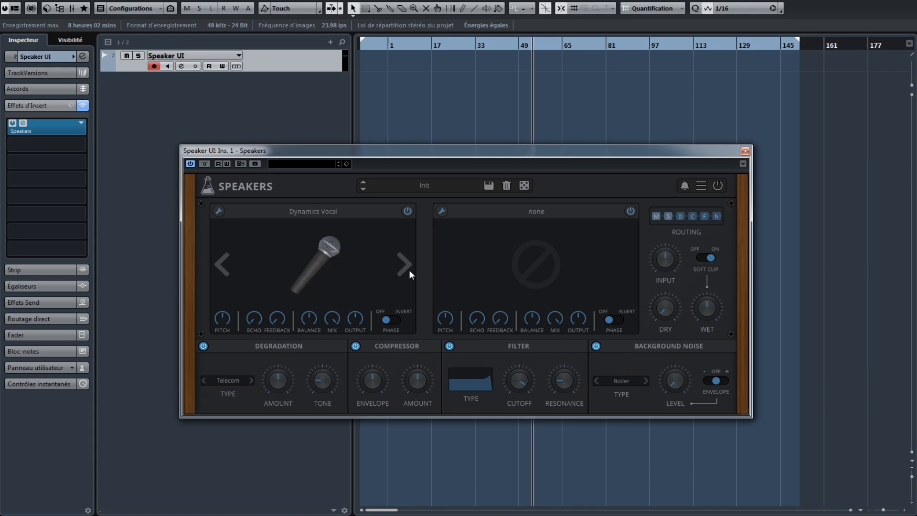
{"action": "left_click", "coordinate": [410, 270]}
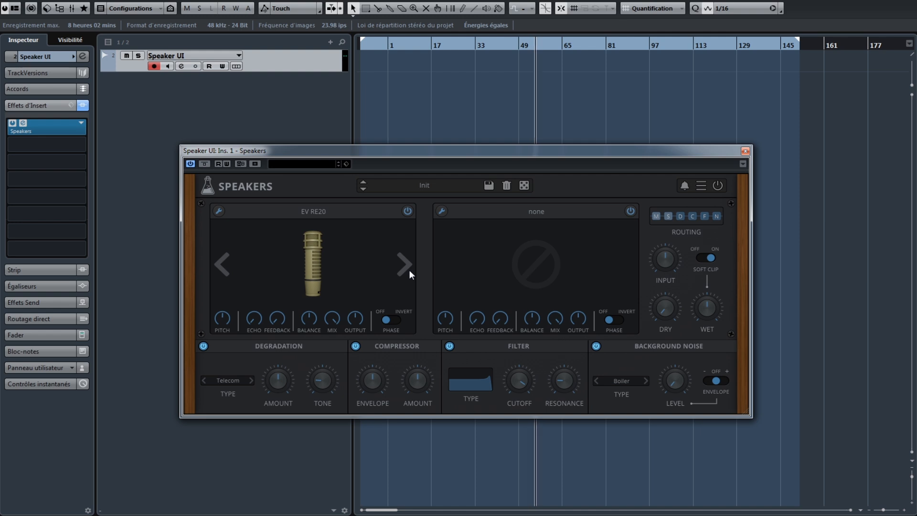
{"action": "left_click", "coordinate": [393, 266]}
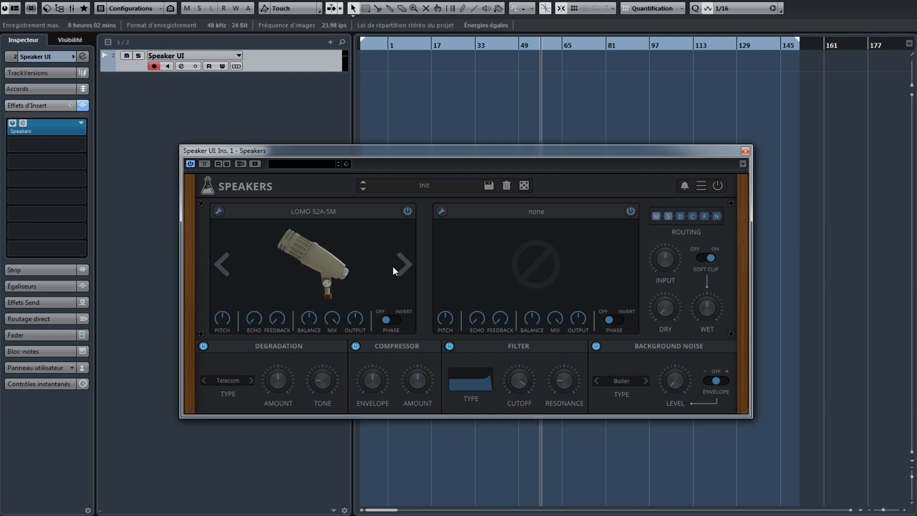
{"action": "left_click", "coordinate": [393, 267]}
{"action": "left_click", "coordinate": [393, 266]}
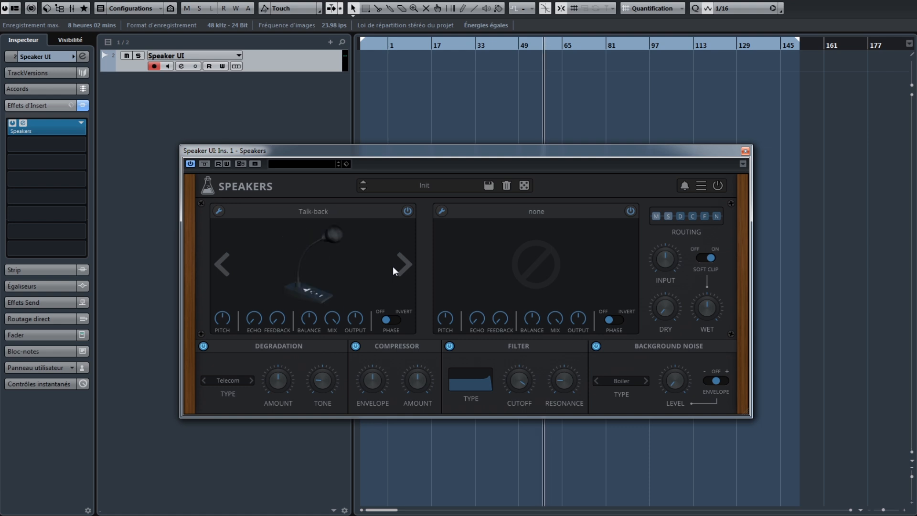
{"action": "left_click", "coordinate": [392, 266]}
{"action": "left_click", "coordinate": [392, 265]}
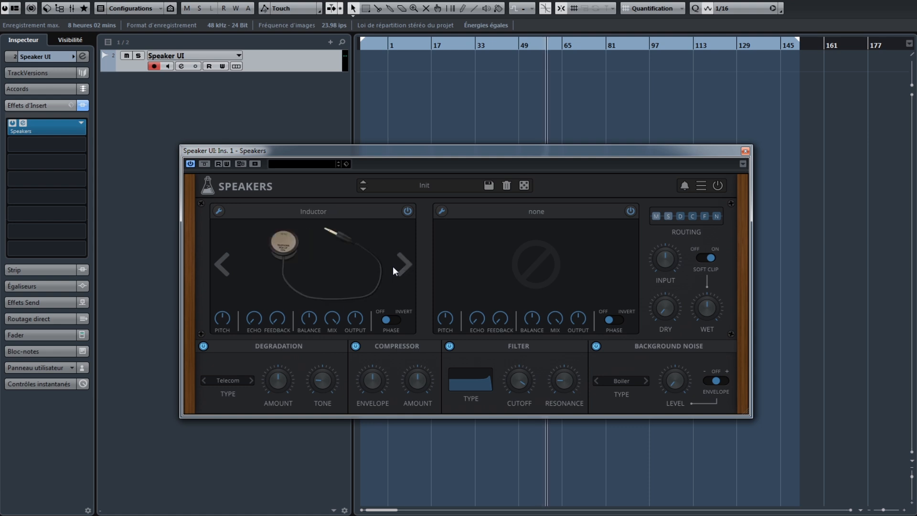
{"action": "left_click", "coordinate": [393, 267]}
{"action": "left_click", "coordinate": [393, 265]}
{"action": "left_click", "coordinate": [393, 266]}
{"action": "left_click", "coordinate": [393, 266]}
{"action": "left_click", "coordinate": [393, 266]}
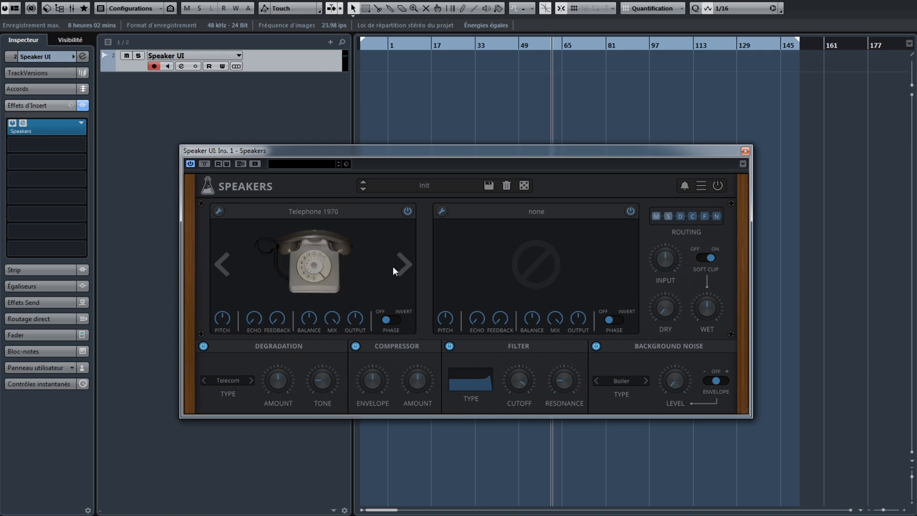
{"action": "left_click", "coordinate": [393, 266]}
{"action": "left_click", "coordinate": [394, 266]}
{"action": "left_click", "coordinate": [392, 266]}
{"action": "left_click", "coordinate": [393, 266]}
{"action": "left_click", "coordinate": [393, 266]}
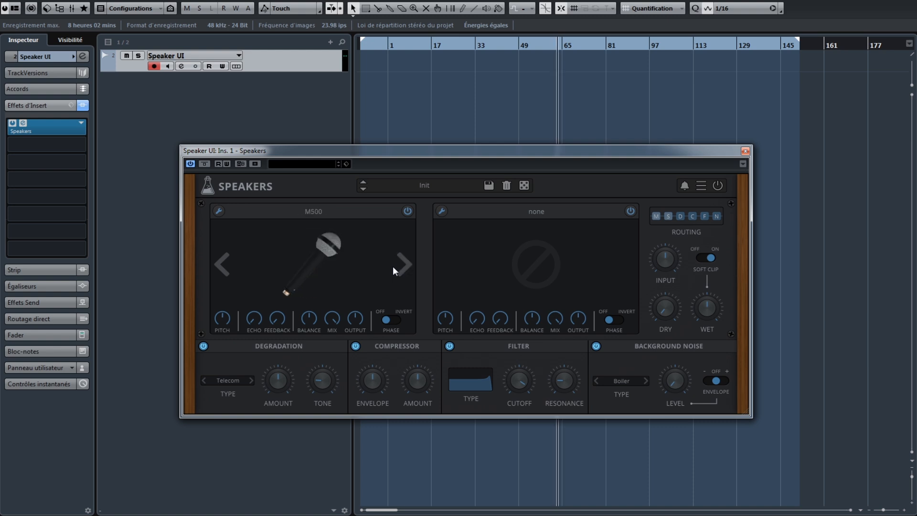
{"action": "left_click", "coordinate": [393, 266]}
{"action": "left_click", "coordinate": [394, 266]}
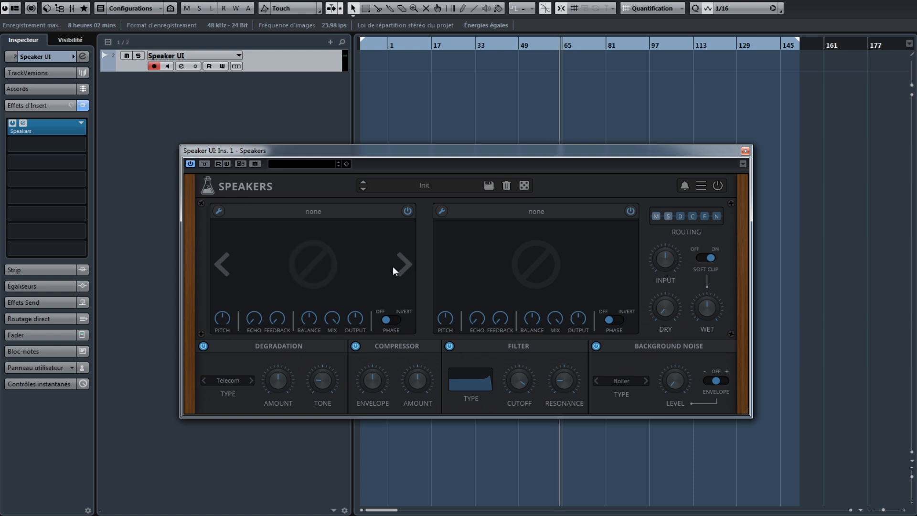
- Step the speaker module through the cabinet models Davori, Farfiza, Marsha and Meza to Twin
{"action": "left_click", "coordinate": [623, 252]}
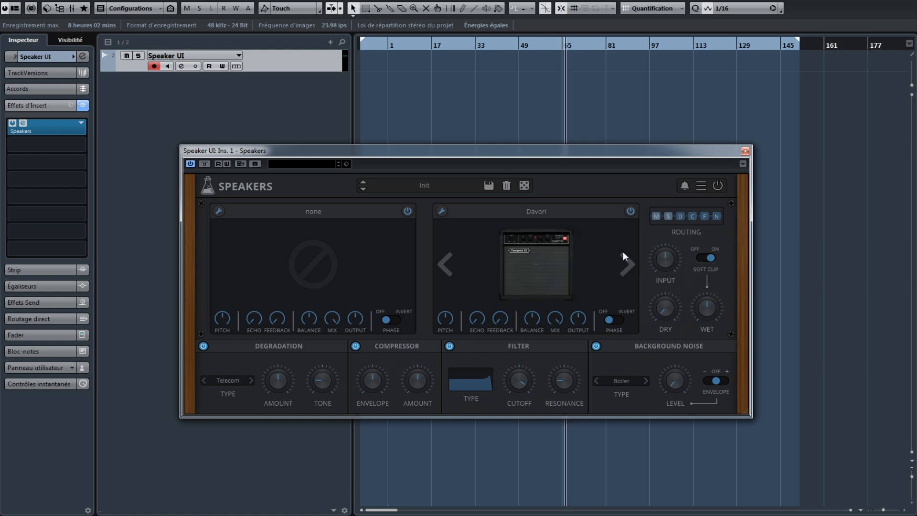
{"action": "left_click", "coordinate": [623, 252]}
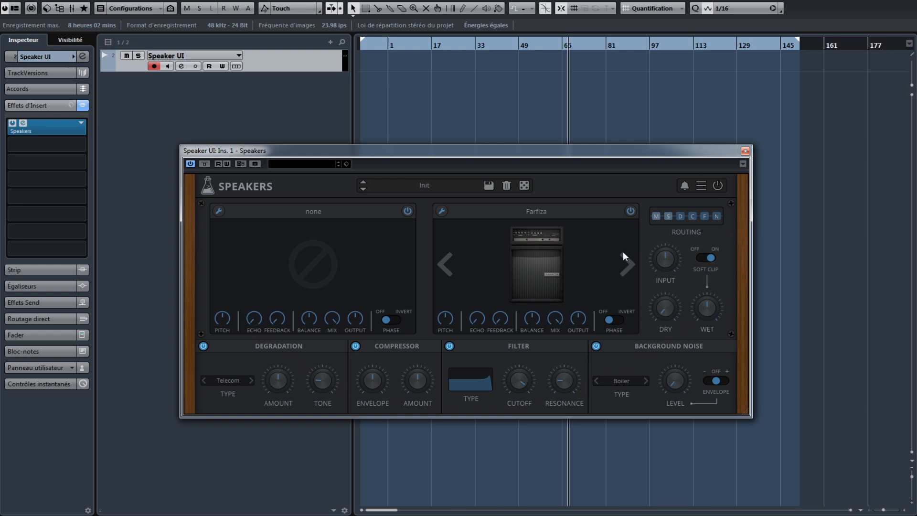
{"action": "left_click", "coordinate": [623, 252]}
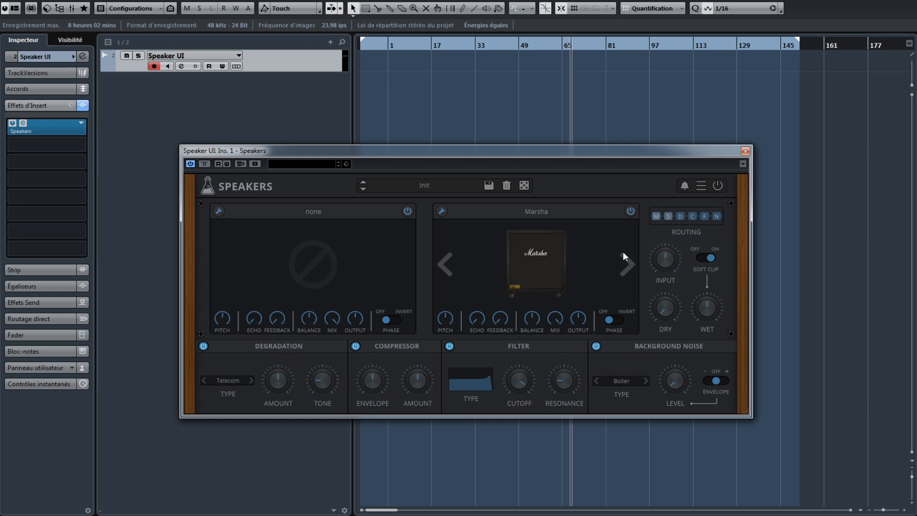
{"action": "left_click", "coordinate": [623, 251]}
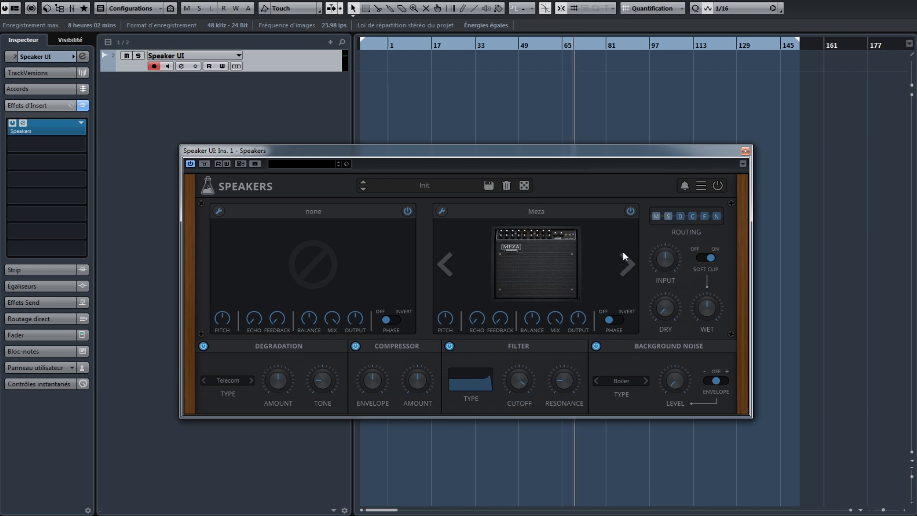
{"action": "left_click", "coordinate": [623, 251]}
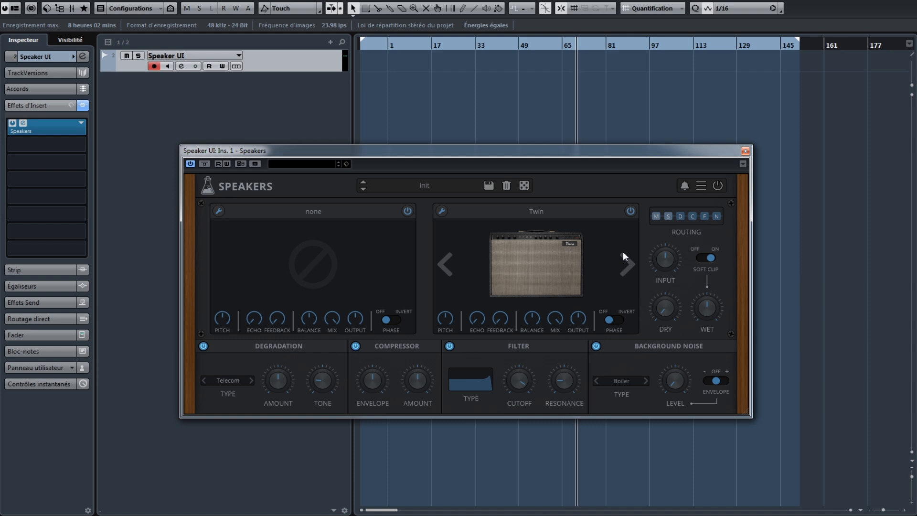
- Step the speaker module from Boombox and Electronic Organ through PA Horn to the Wurlitzer model
{"action": "left_click", "coordinate": [623, 252]}
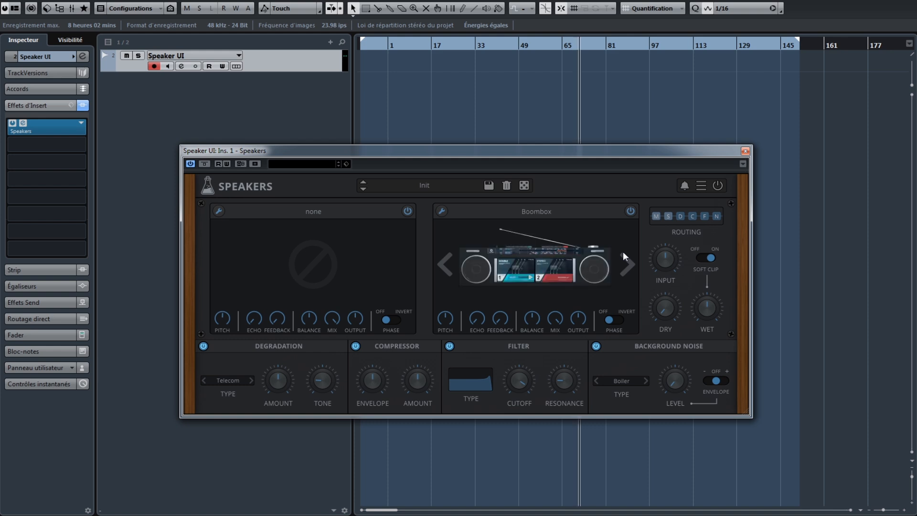
{"action": "left_click", "coordinate": [623, 251]}
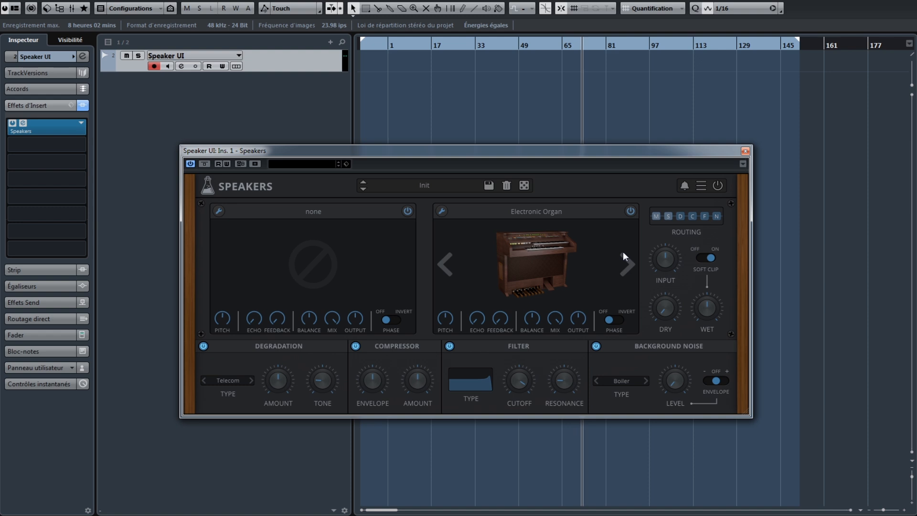
{"action": "left_click", "coordinate": [623, 252]}
{"action": "left_click", "coordinate": [623, 251]}
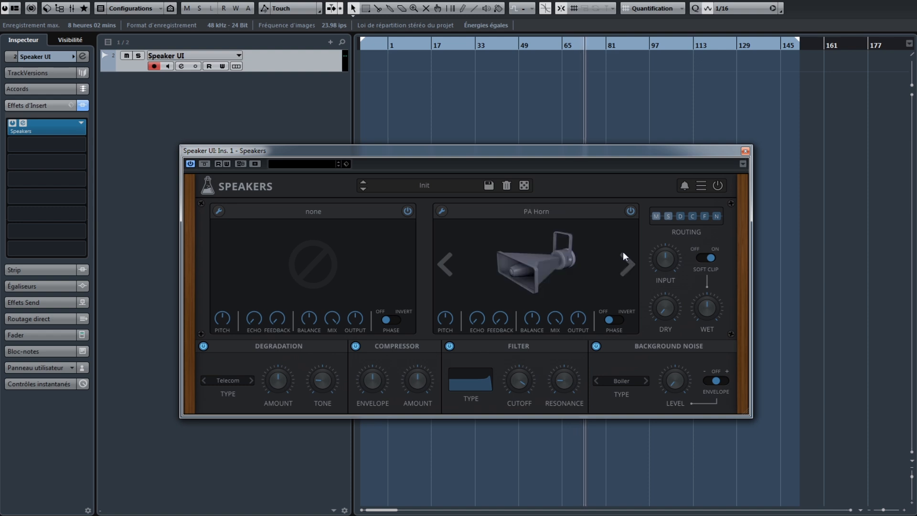
{"action": "left_click", "coordinate": [623, 252]}
{"action": "left_click", "coordinate": [623, 252]}
{"action": "left_click", "coordinate": [623, 252]}
{"action": "left_click", "coordinate": [623, 252]}
{"action": "left_click", "coordinate": [623, 252]}
{"action": "left_click", "coordinate": [623, 252]}
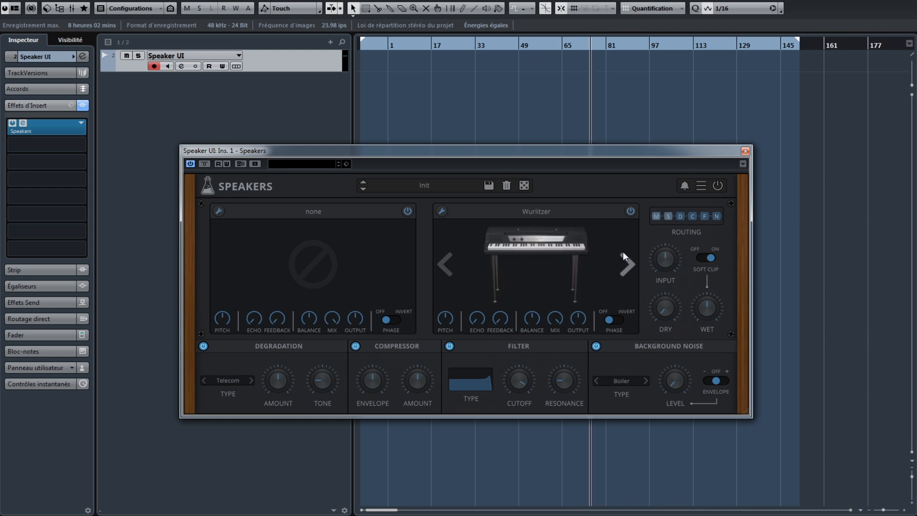
- Step the speaker module from Earbuds to the Smartphone 2 model
{"action": "left_click", "coordinate": [623, 251]}
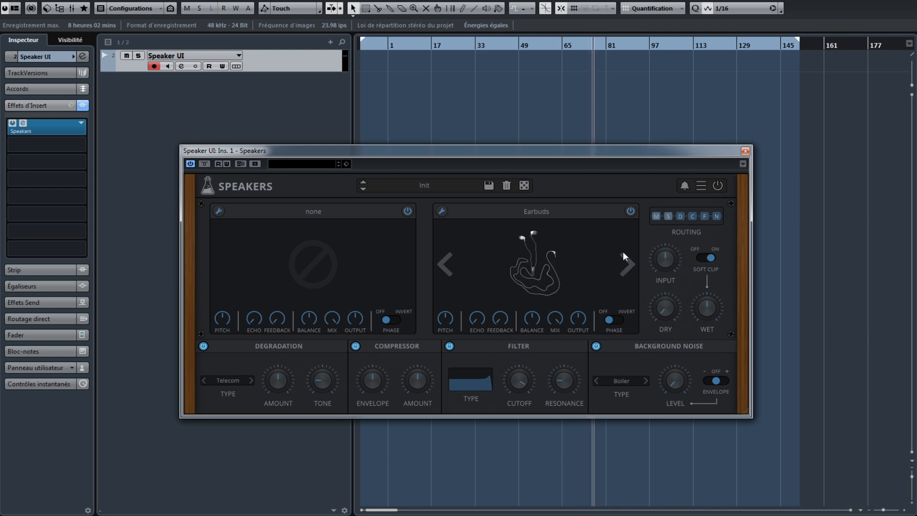
{"action": "left_click", "coordinate": [623, 252]}
{"action": "left_click", "coordinate": [623, 252]}
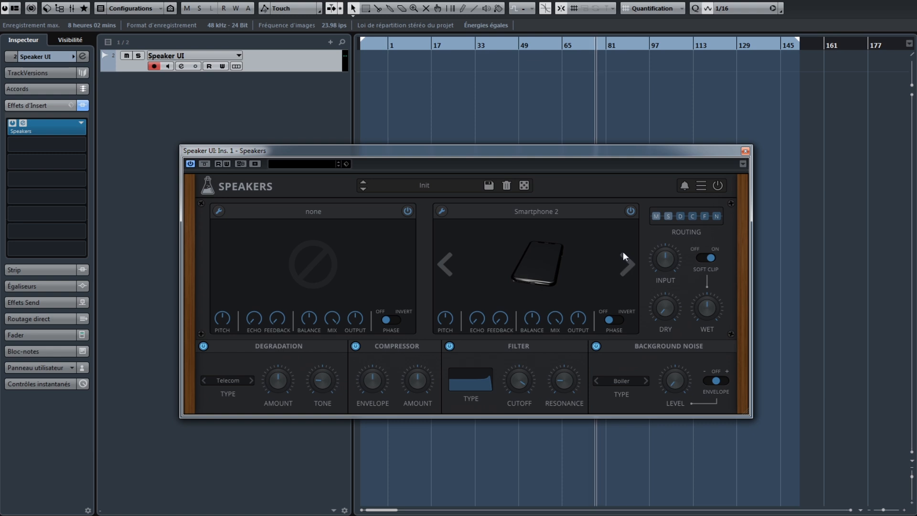
- Step the speaker module through the remaining phones and the radio models, from Radio 1 to Telefunken
{"action": "left_click", "coordinate": [623, 252]}
{"action": "left_click", "coordinate": [624, 252]}
{"action": "left_click", "coordinate": [623, 252]}
{"action": "left_click", "coordinate": [623, 251]}
{"action": "left_click", "coordinate": [623, 251]}
{"action": "left_click", "coordinate": [623, 252]}
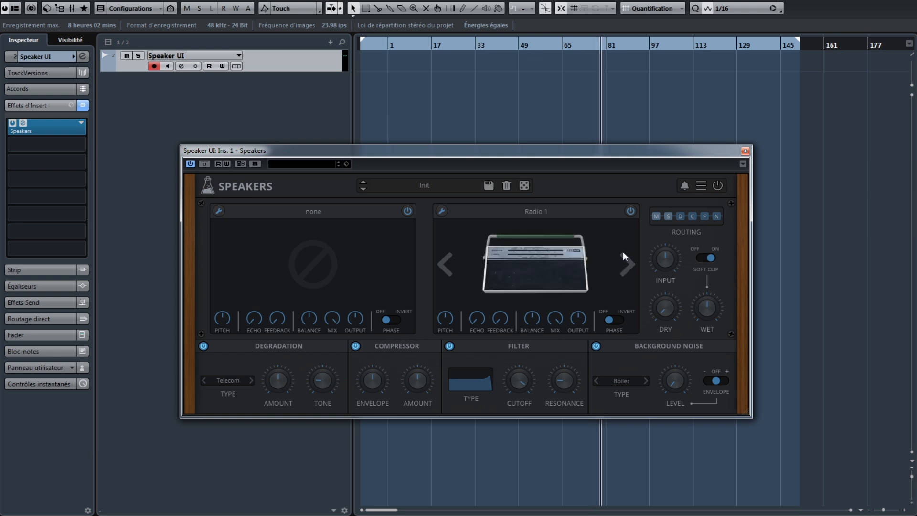
{"action": "left_click", "coordinate": [623, 252]}
{"action": "left_click", "coordinate": [623, 252]}
{"action": "left_click", "coordinate": [623, 252]}
{"action": "left_click", "coordinate": [623, 251]}
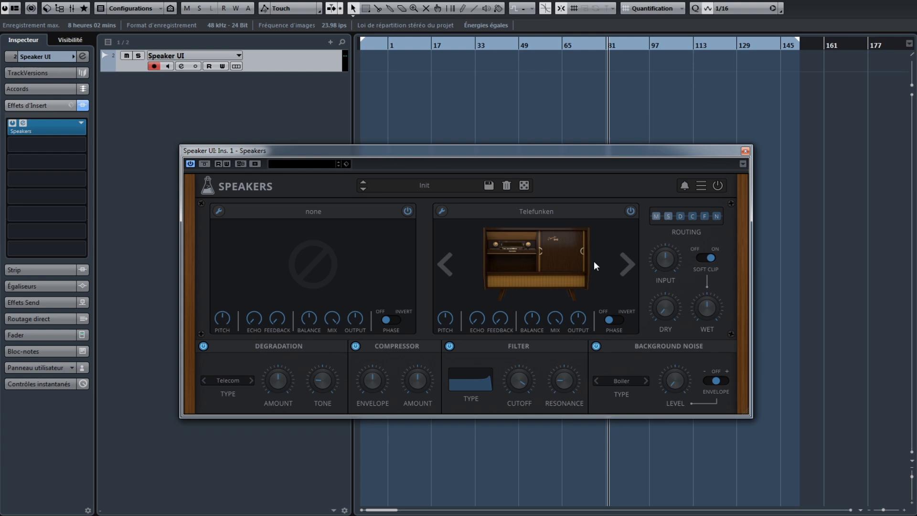
- Step the speaker module through Bluetooth Speaker 2 and Speaker (tiny) to Speaker (broken)
{"action": "left_click", "coordinate": [619, 260]}
{"action": "left_click", "coordinate": [620, 261]}
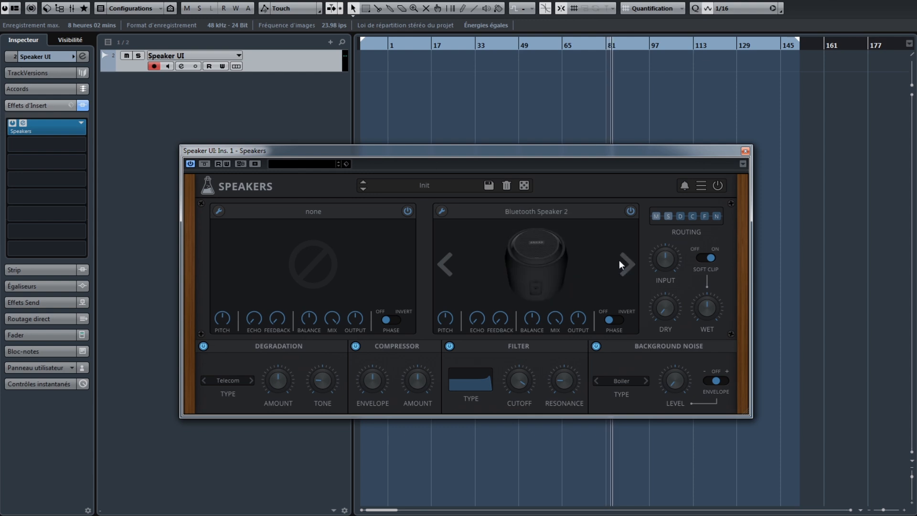
{"action": "left_click", "coordinate": [619, 261]}
{"action": "left_click", "coordinate": [620, 260]}
{"action": "left_click", "coordinate": [620, 261]}
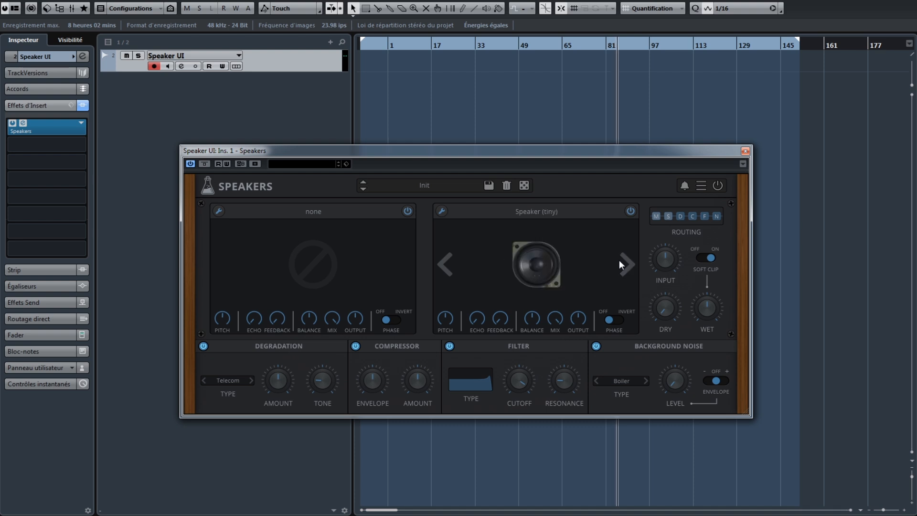
{"action": "left_click", "coordinate": [619, 260]}
{"action": "left_click", "coordinate": [619, 260]}
{"action": "left_click", "coordinate": [619, 260]}
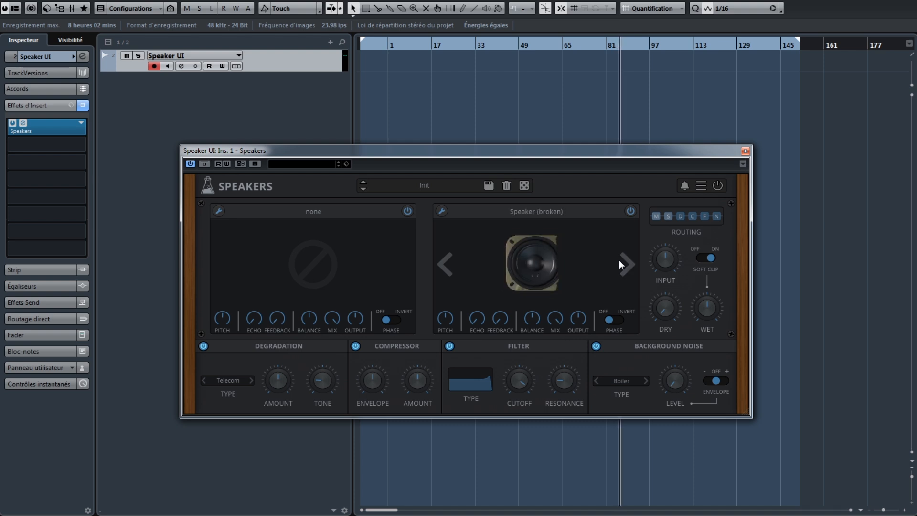
- Step the speaker module through the toy models, including Gameboy and Toy Keyboard, until it is back at none
{"action": "left_click", "coordinate": [619, 260]}
{"action": "left_click", "coordinate": [619, 261]}
{"action": "left_click", "coordinate": [620, 261]}
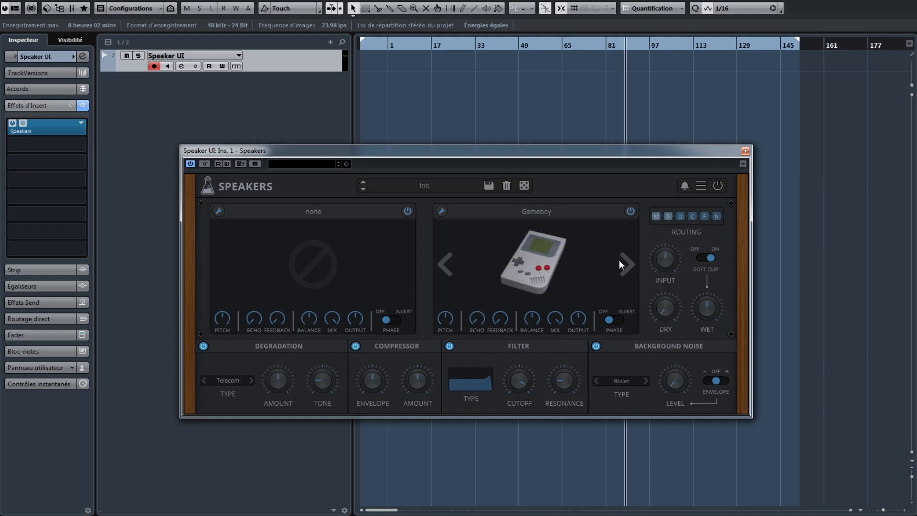
{"action": "left_click", "coordinate": [619, 260]}
{"action": "left_click", "coordinate": [619, 261]}
{"action": "left_click", "coordinate": [620, 260]}
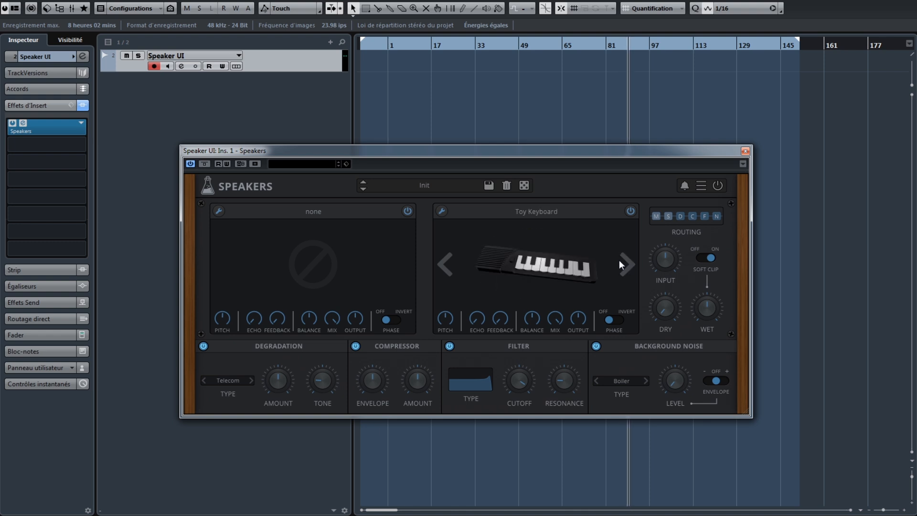
{"action": "left_click", "coordinate": [619, 260]}
{"action": "left_click", "coordinate": [619, 260]}
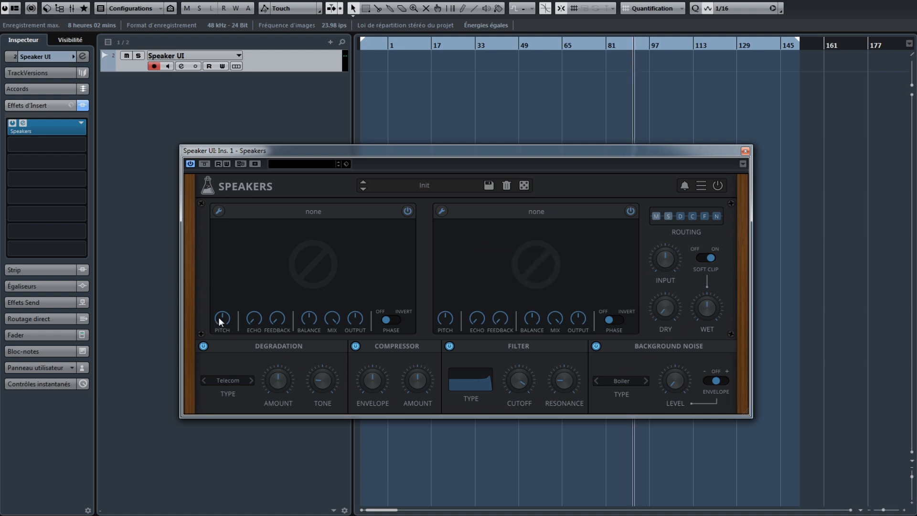
- Try the microphone module's pitch, echo, balance and phase controls, returning each to its original setting
{"action": "mouse_move", "coordinate": [219, 318]}
{"action": "left_mouse_down"}
{"action": "mouse_move", "coordinate": [219, 383]}
{"action": "mouse_move", "coordinate": [240, 271]}
{"action": "mouse_move", "coordinate": [233, 330]}
{"action": "mouse_move", "coordinate": [221, 309]}
{"action": "left_mouse_up"}
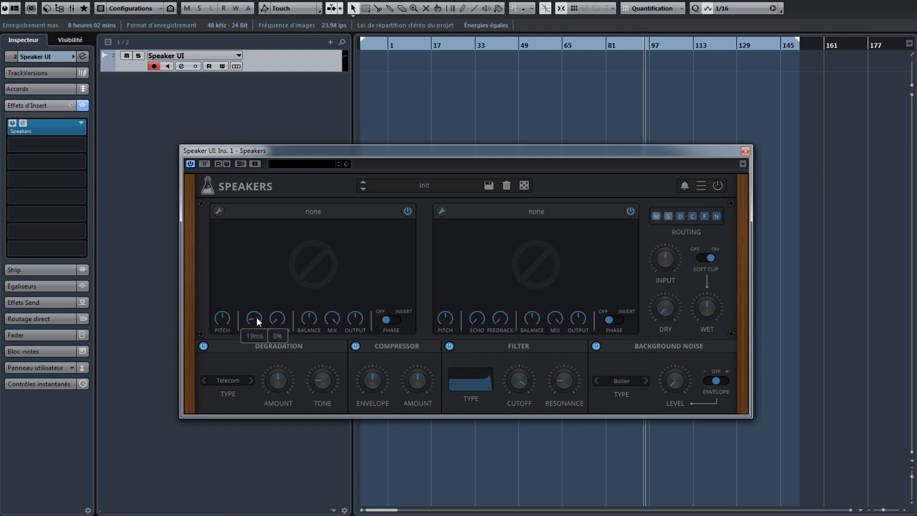
{"action": "mouse_move", "coordinate": [301, 319]}
{"action": "left_mouse_down"}
{"action": "mouse_move", "coordinate": [298, 392]}
{"action": "mouse_move", "coordinate": [305, 321]}
{"action": "mouse_move", "coordinate": [331, 261]}
{"action": "mouse_move", "coordinate": [312, 322]}
{"action": "left_mouse_up"}
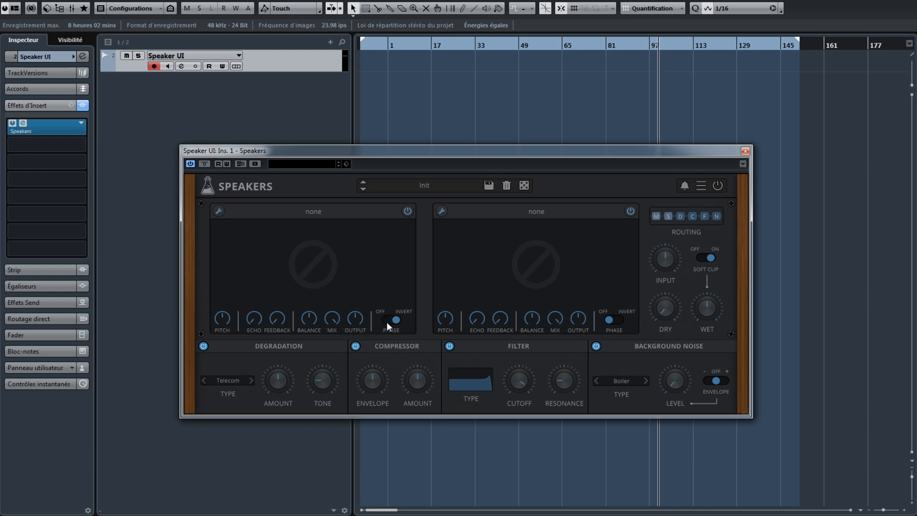
{"action": "mouse_move", "coordinate": [299, 309]}
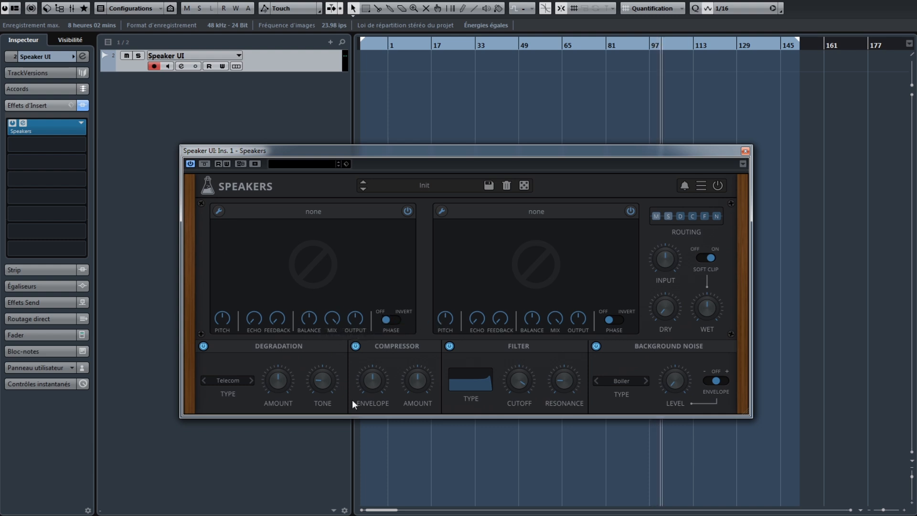
{"action": "mouse_move", "coordinate": [612, 272]}
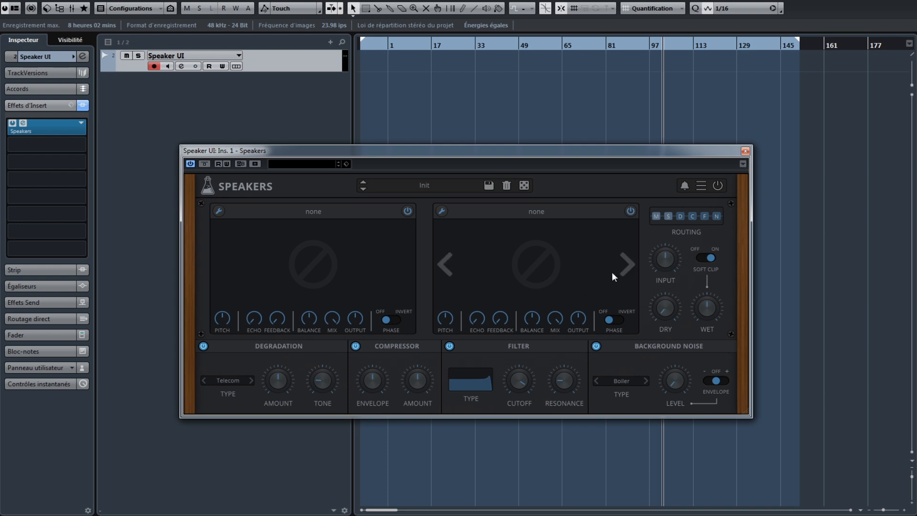
- Reorder the routing to Mic, Distortion, Filter, Speaker, Compressor, Noise, close it, and toggle Soft Clip off and back on
{"action": "left_click", "coordinate": [688, 215]}
{"action": "mouse_move", "coordinate": [271, 273]}
{"action": "left_mouse_down"}
{"action": "mouse_move", "coordinate": [596, 272]}
{"action": "mouse_move", "coordinate": [550, 263]}
{"action": "mouse_move", "coordinate": [279, 266]}
{"action": "left_mouse_up"}
{"action": "left_click_drag", "start_coordinate": [345, 270], "coordinate": [460, 270]}
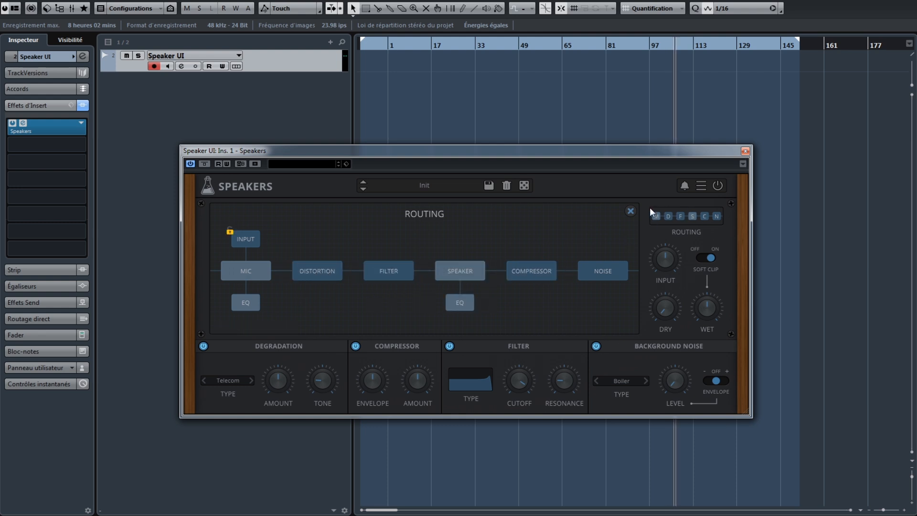
{"action": "left_click", "coordinate": [630, 210]}
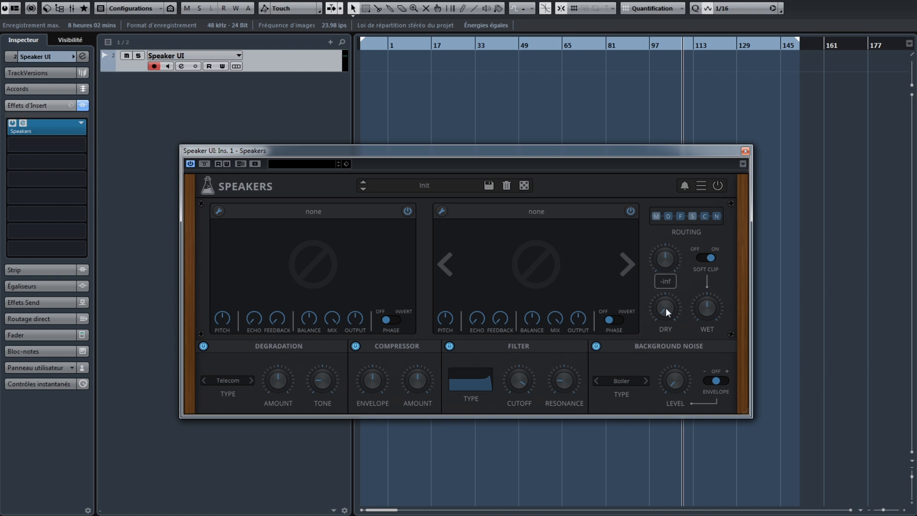
{"action": "left_click", "coordinate": [697, 259]}
{"action": "left_click", "coordinate": [705, 258]}
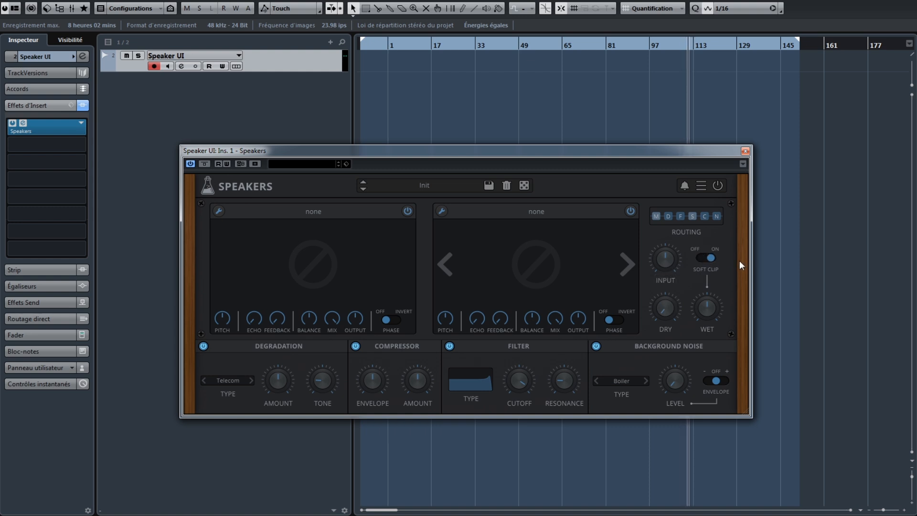
- Change the degradation type to the Carbon Mic distortion and review the other distortion and degradation types
{"action": "left_click", "coordinate": [234, 379]}
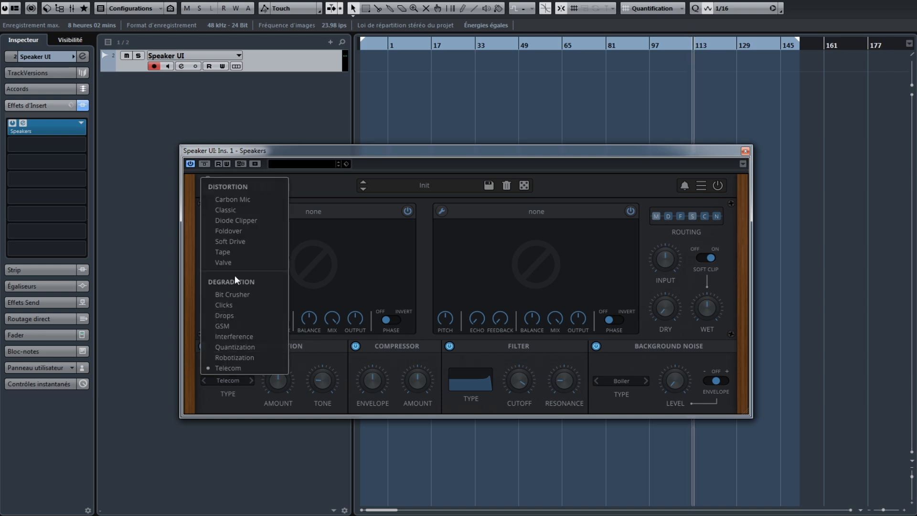
{"action": "left_click", "coordinate": [240, 200]}
{"action": "left_click", "coordinate": [243, 380]}
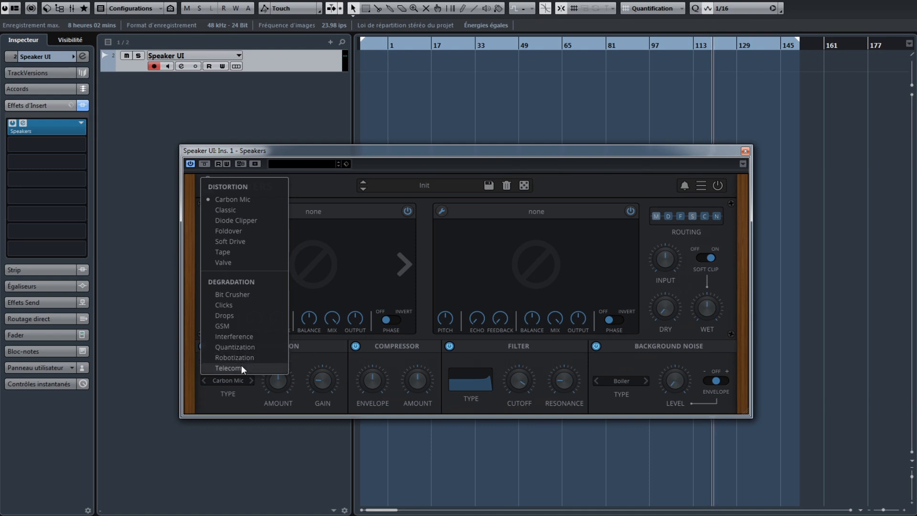
{"action": "key", "text": "Escape"}
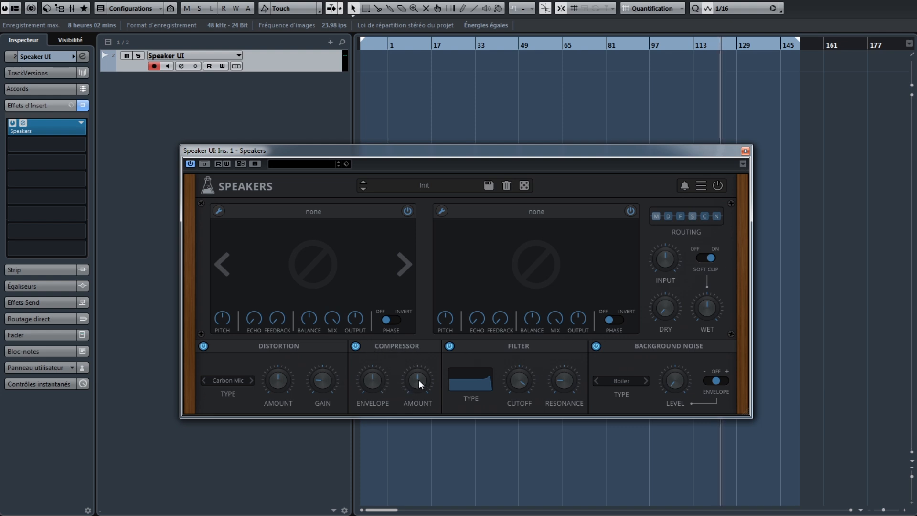
- Review the 2-pole and 4-pole LowPass, HighPass, BandPass and Notch filter types, keeping the current one
{"action": "left_click", "coordinate": [479, 381]}
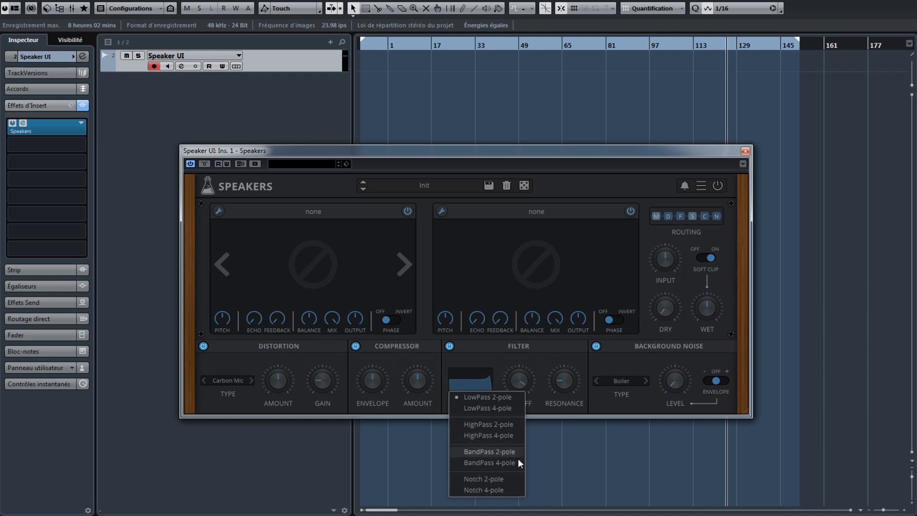
{"action": "left_click", "coordinate": [546, 352]}
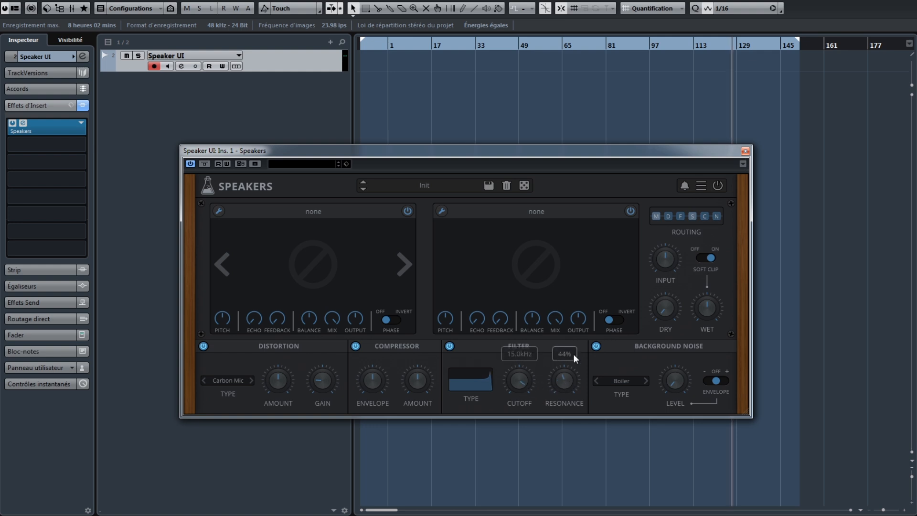
- Browse the background noise categories Devices, Places, Organics and Noises plus the noise folder option, and try the noise level control
{"action": "left_click", "coordinate": [641, 382]}
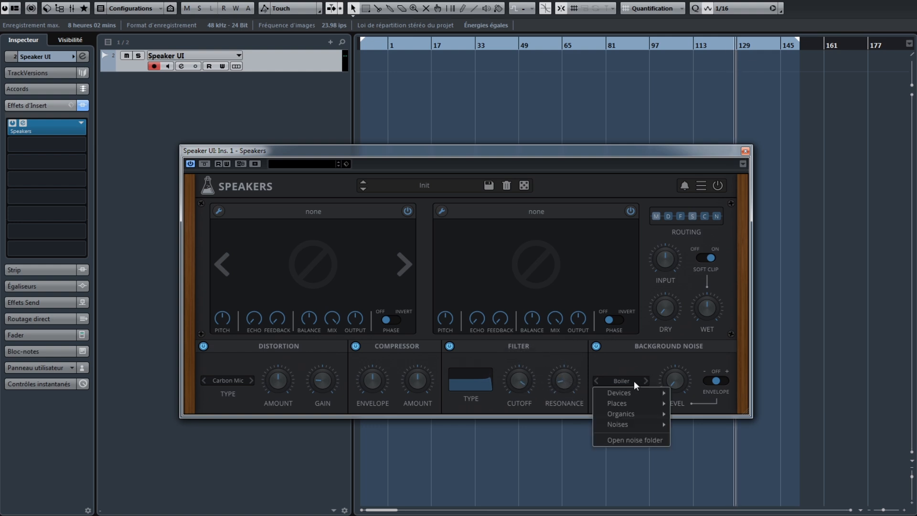
{"action": "mouse_move", "coordinate": [634, 393]}
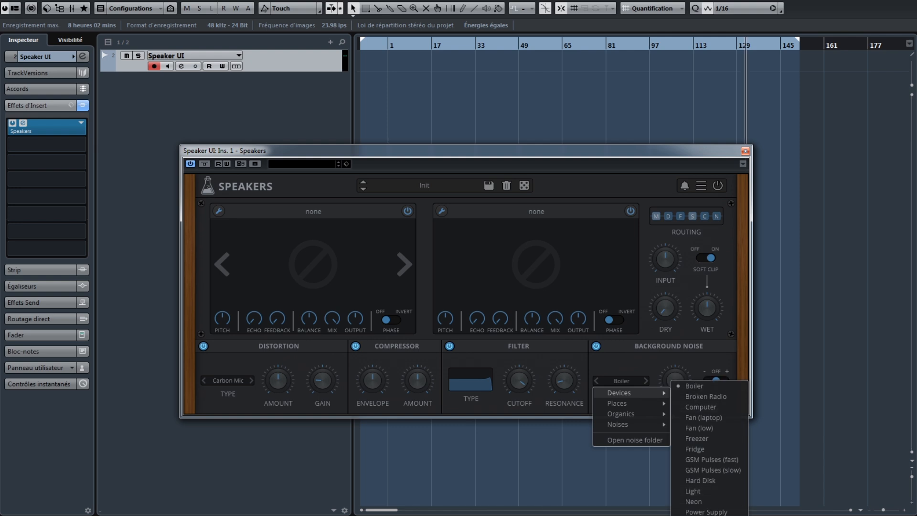
{"action": "mouse_move", "coordinate": [651, 406]}
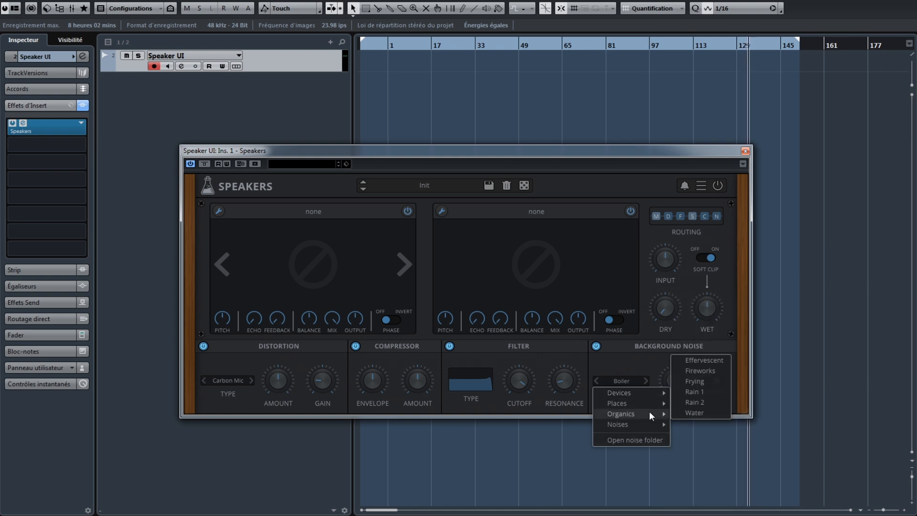
{"action": "mouse_move", "coordinate": [623, 423]}
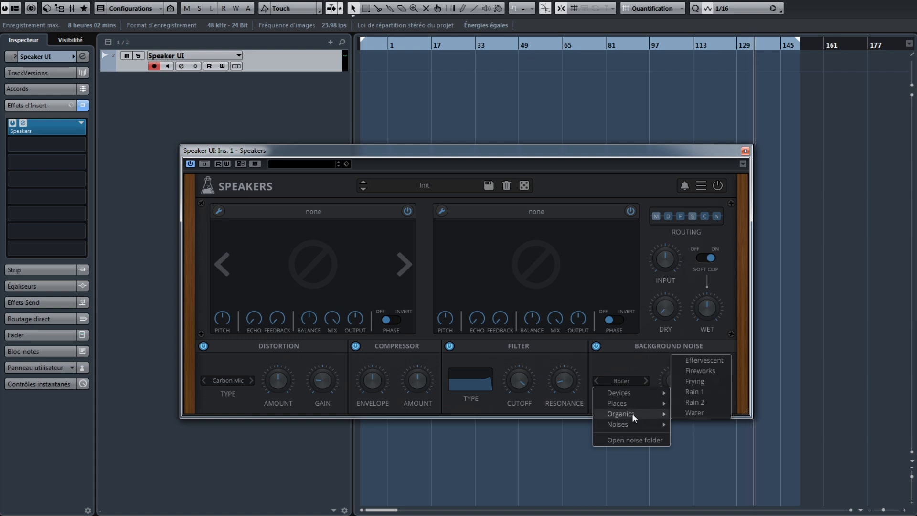
{"action": "left_click", "coordinate": [636, 362]}
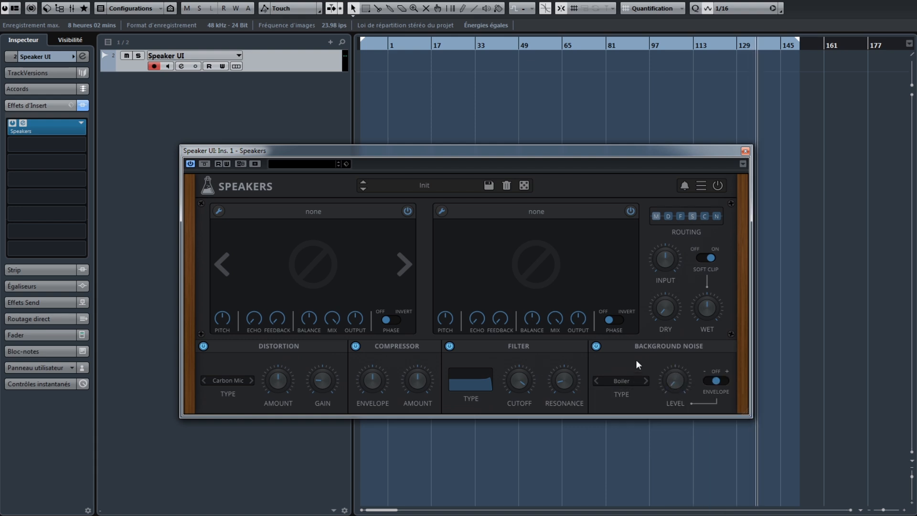
{"action": "left_click", "coordinate": [632, 380]}
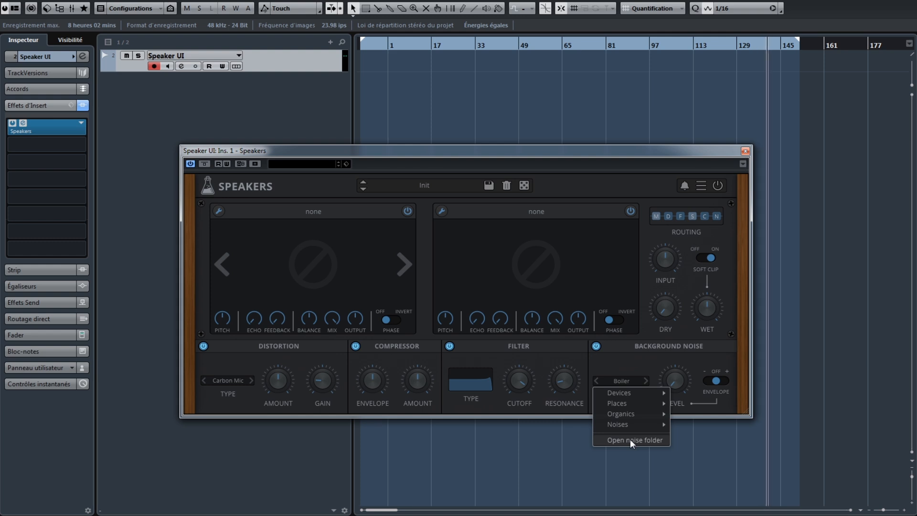
{"action": "left_click", "coordinate": [656, 348]}
{"action": "left_click_drag", "start_coordinate": [672, 386], "coordinate": [683, 422]}
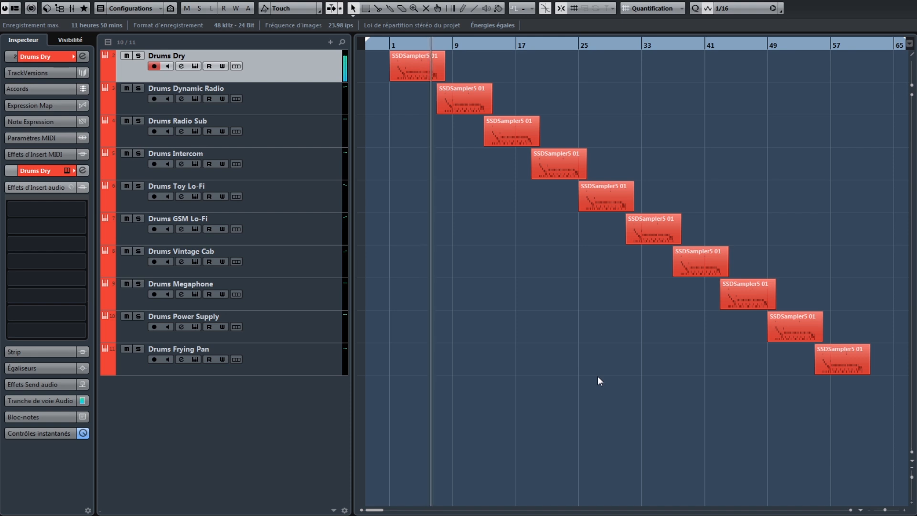
- Select the Drums Dynamic Radio track and view the routing of its Speakers insert with the Bad Radio preset
{"action": "left_click", "coordinate": [314, 98]}
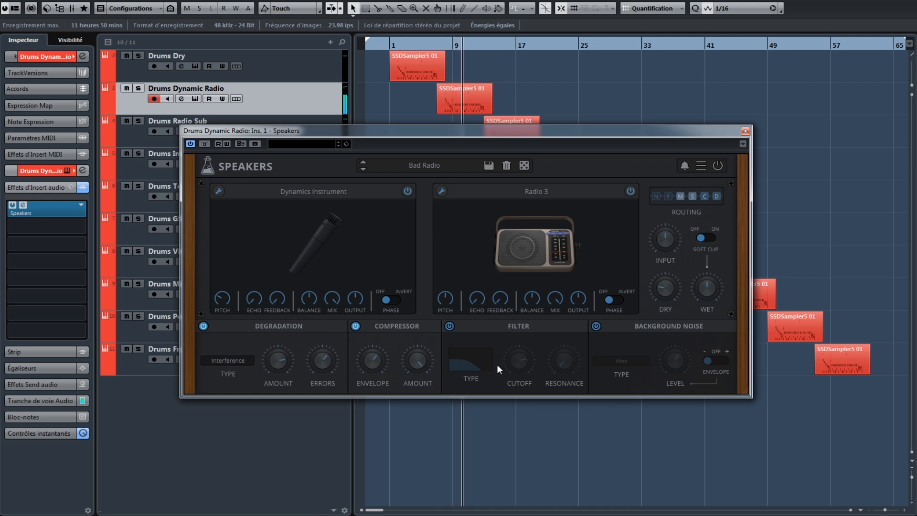
{"action": "left_click", "coordinate": [692, 194]}
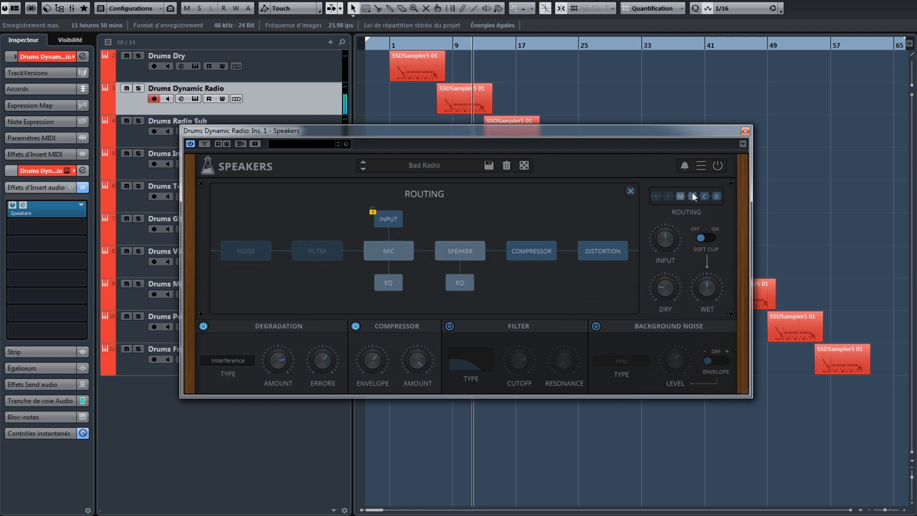
- Close the Dynamic Radio routing view and inspect the Speakers insert on the Drums Radio Sub track
{"action": "left_click", "coordinate": [692, 193]}
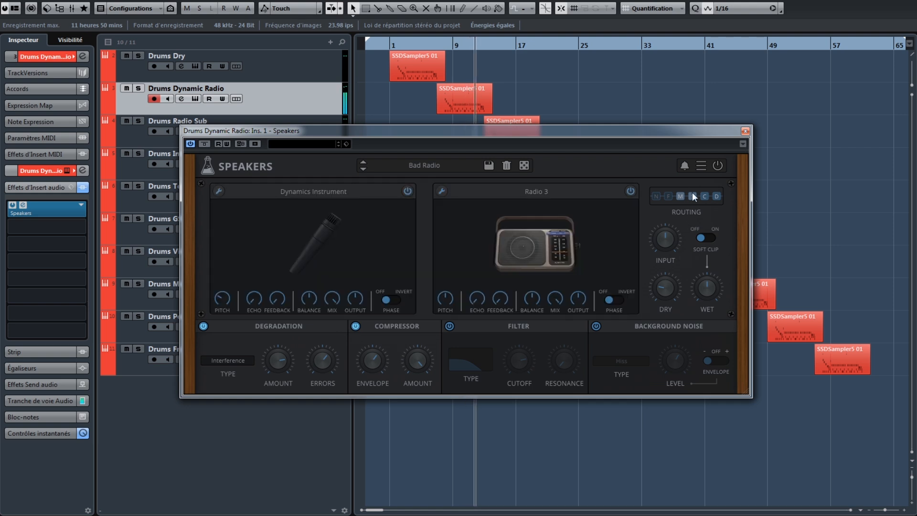
{"action": "left_click", "coordinate": [745, 131]}
{"action": "key", "text": "Down"}
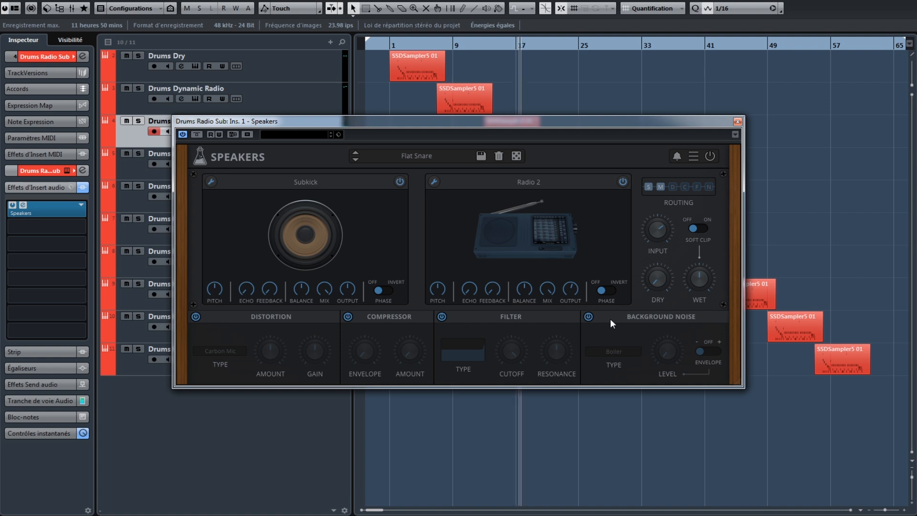
{"action": "left_click", "coordinate": [739, 122]}
- Select the Drums Intercom track and view its Speakers insert and effect routing
{"action": "left_click", "coordinate": [294, 164]}
{"action": "left_click", "coordinate": [26, 207]}
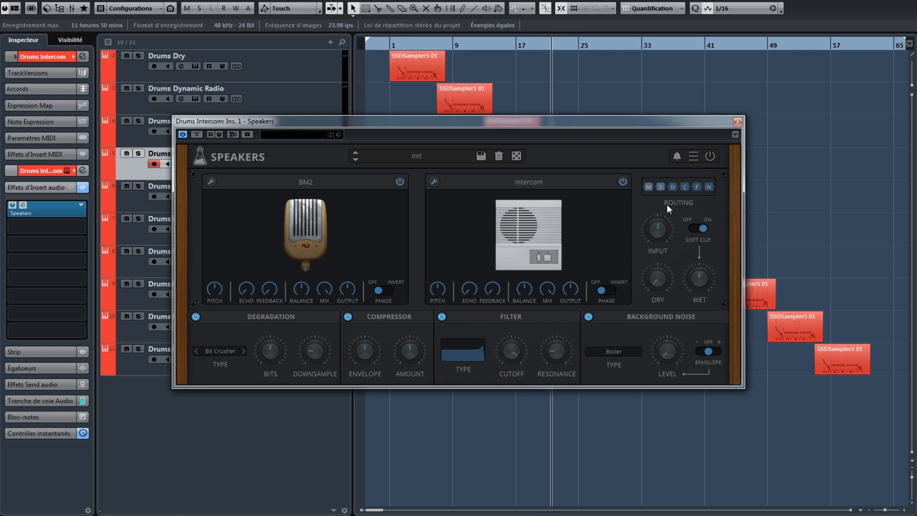
{"action": "left_click", "coordinate": [668, 188]}
{"action": "left_click", "coordinate": [669, 189]}
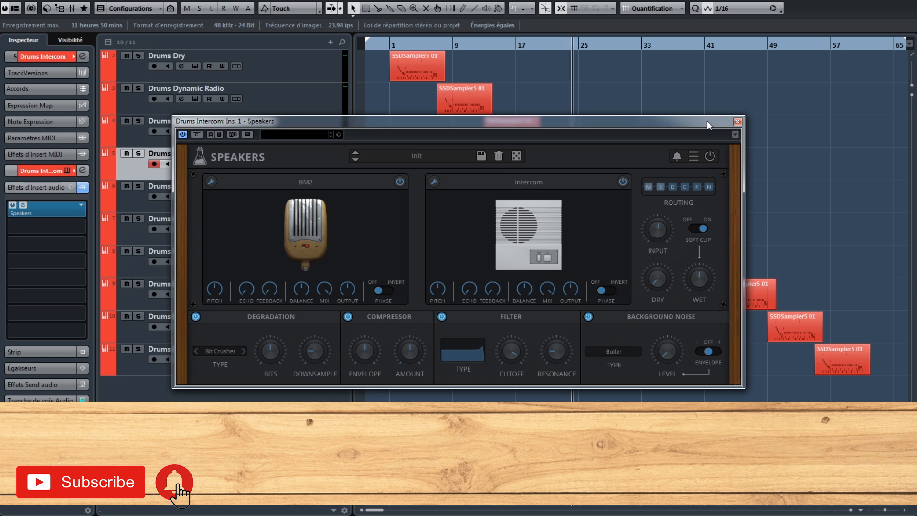
{"action": "left_click", "coordinate": [738, 121]}
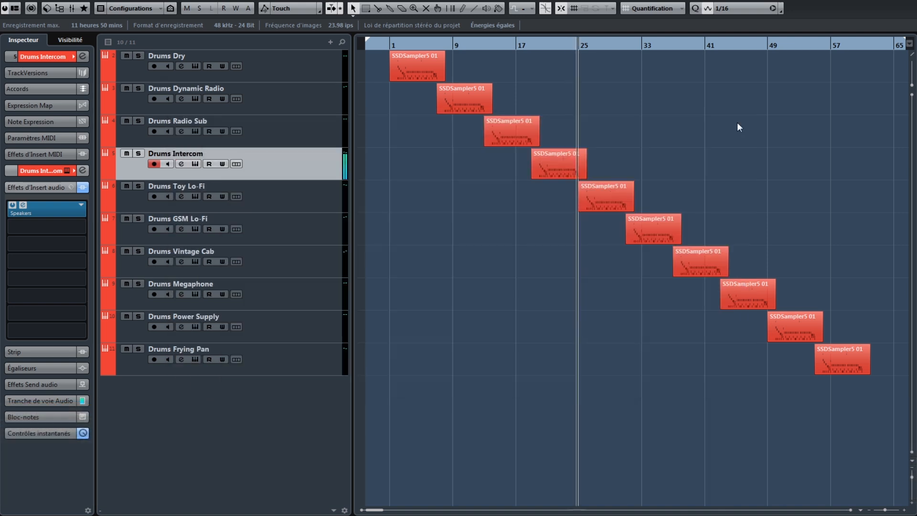
- View the Speakers inserts of the Drums Toy Lo-Fi and Drums GSM Lo-Fi tracks in turn
{"action": "left_click", "coordinate": [321, 184]}
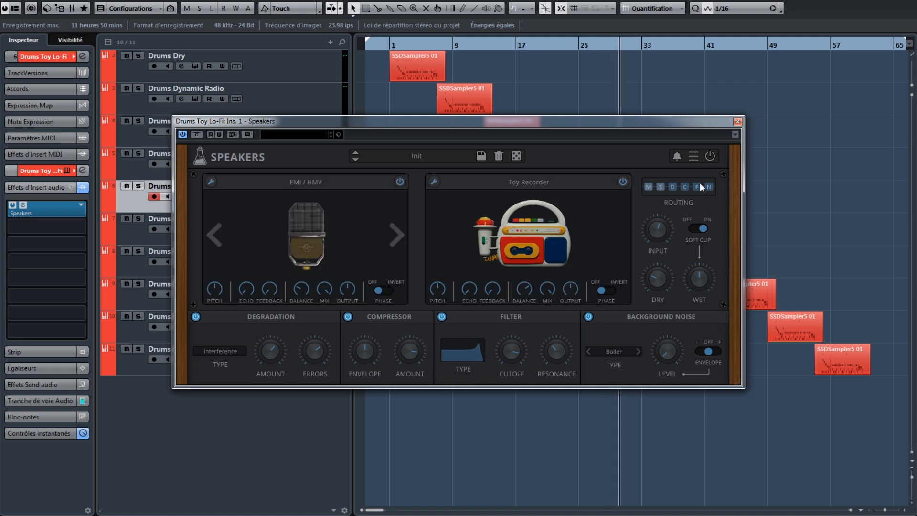
{"action": "left_click", "coordinate": [737, 123]}
{"action": "left_click", "coordinate": [285, 224]}
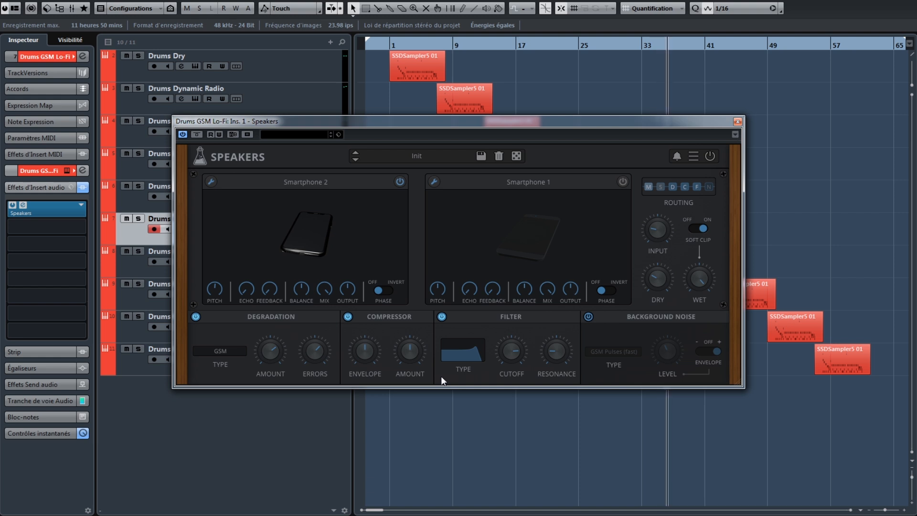
{"action": "left_click", "coordinate": [738, 122]}
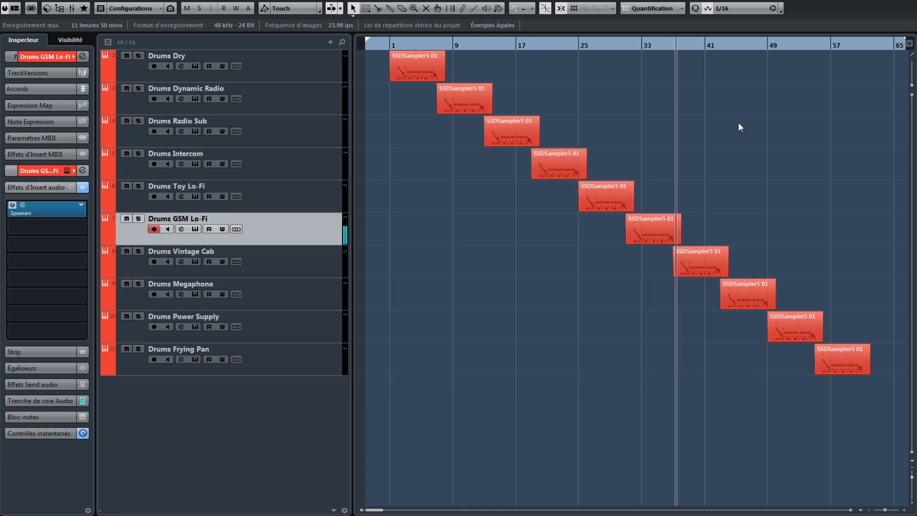
- Select the Drums Vintage Cab track and view its Speakers insert and effect routing
{"action": "left_click", "coordinate": [331, 263]}
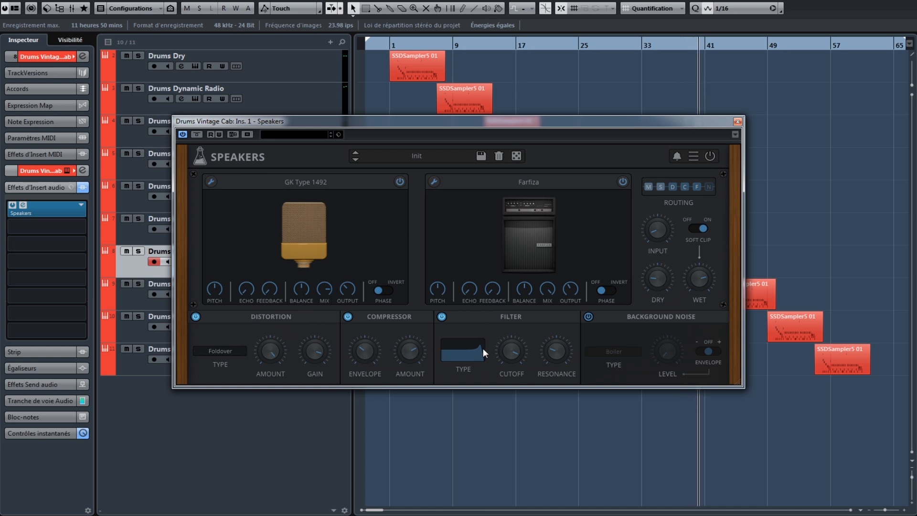
{"action": "left_click", "coordinate": [672, 186]}
{"action": "left_click", "coordinate": [671, 186]}
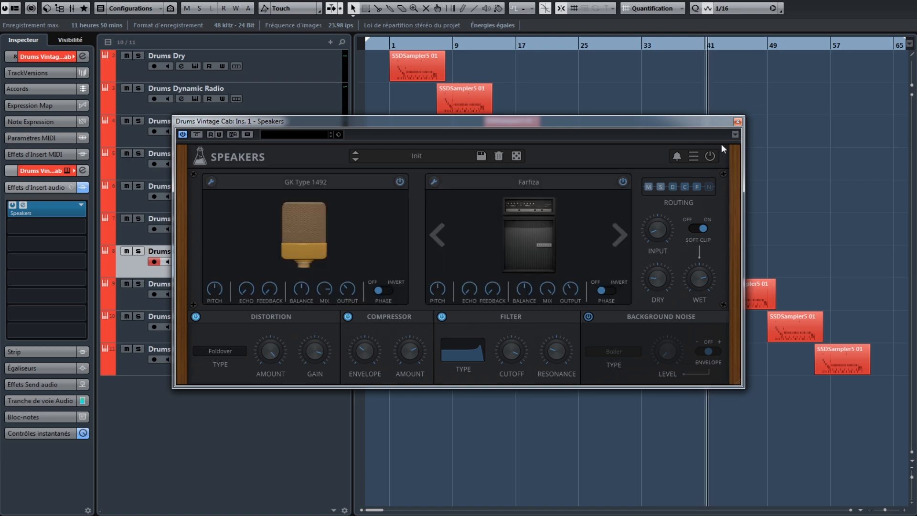
{"action": "left_click", "coordinate": [737, 123]}
- View the Speakers inserts of the Drums Megaphone and Drums Power Supply tracks in turn
{"action": "left_click", "coordinate": [282, 292]}
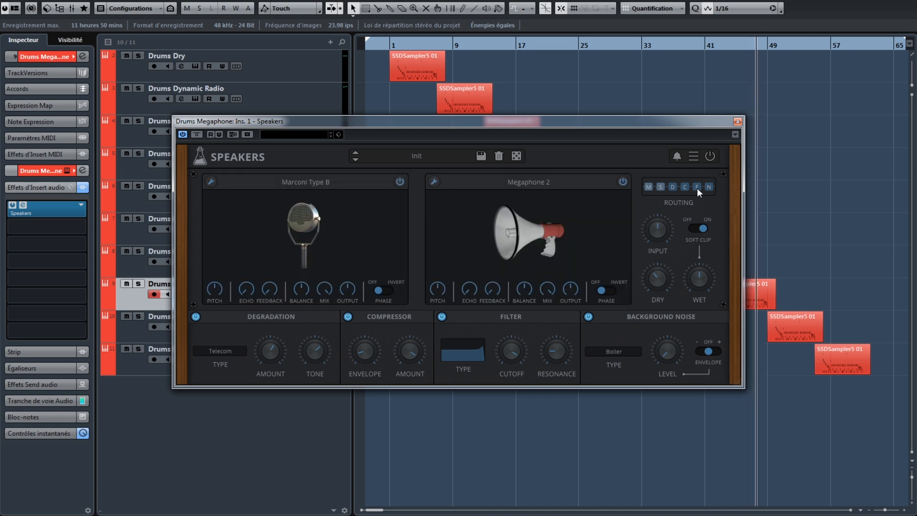
{"action": "left_click", "coordinate": [739, 123]}
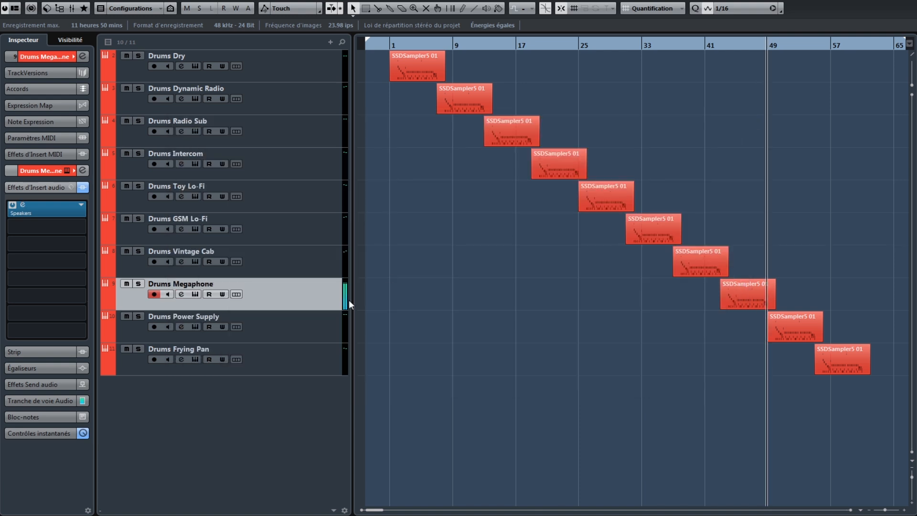
{"action": "left_click", "coordinate": [323, 319]}
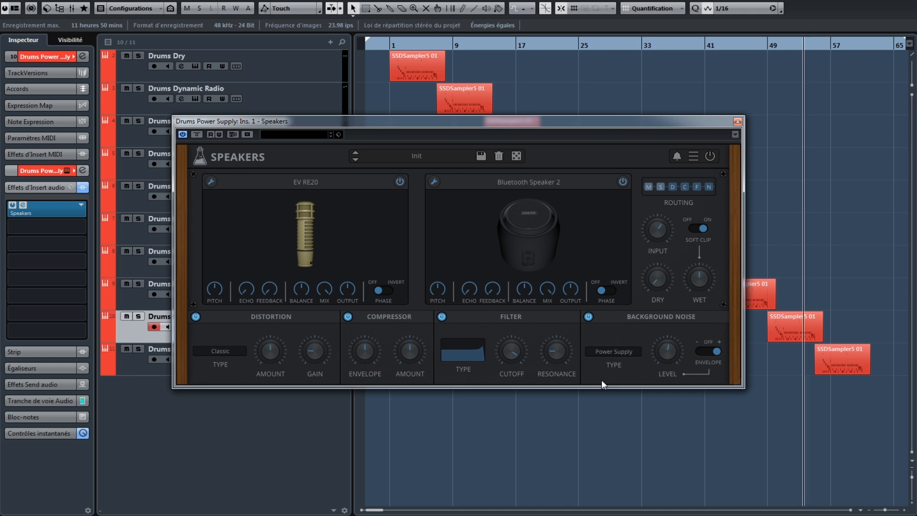
{"action": "left_click", "coordinate": [739, 121]}
- Show the Speakers insert of the Drums Frying Pan track and view its speaker model categories, keeping Bluetooth Speaker 1
{"action": "left_click", "coordinate": [304, 352]}
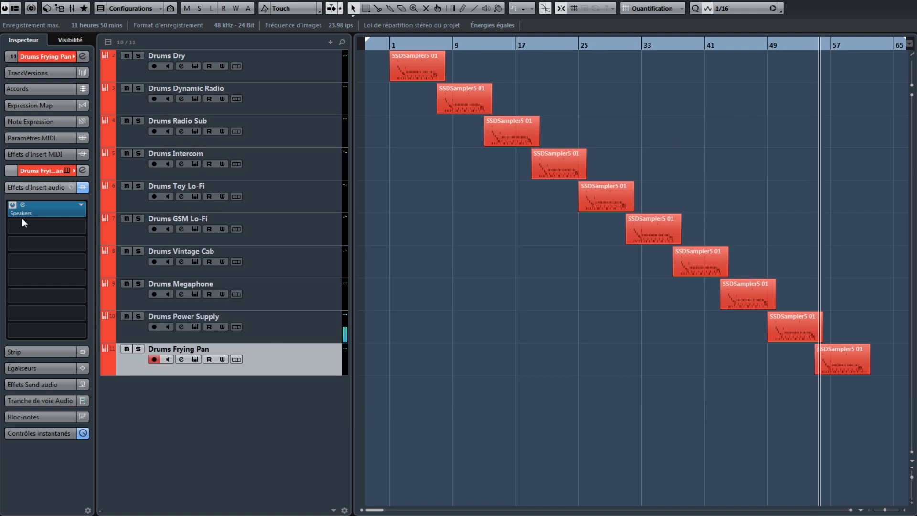
{"action": "key", "text": "e"}
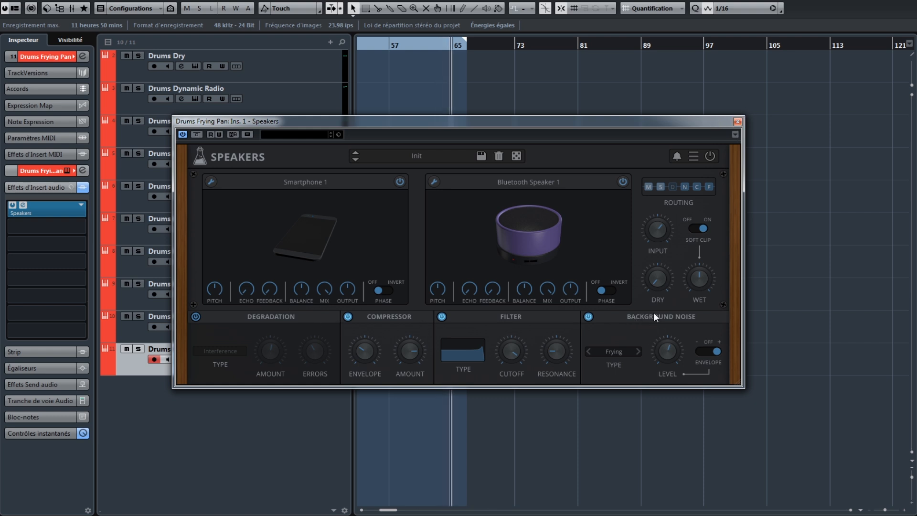
{"action": "left_click", "coordinate": [516, 183]}
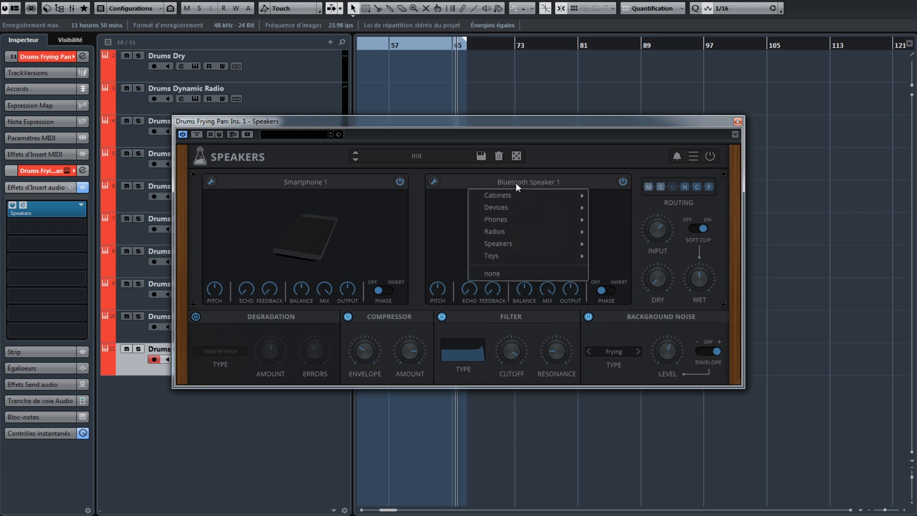
{"action": "left_click", "coordinate": [605, 151]}
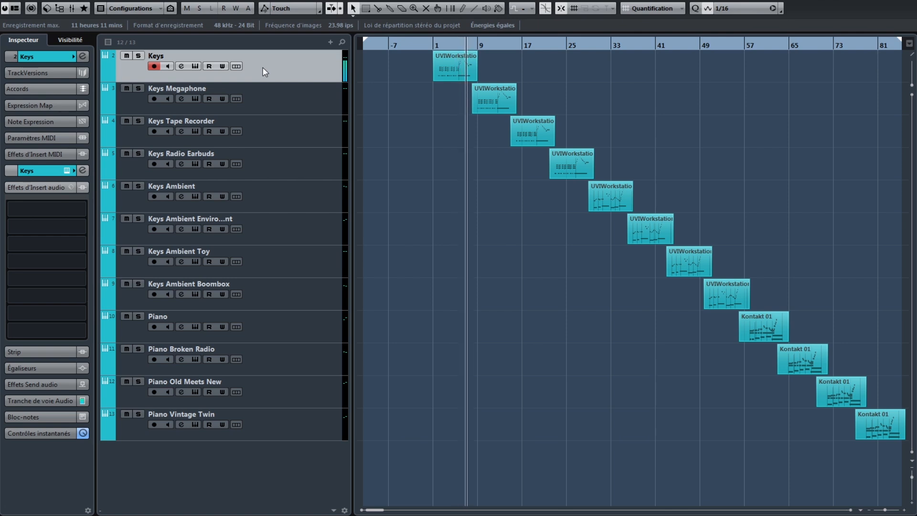
- Select the Keys Megaphone track and view the routing of its Speakers insert with the Megaphone preset
{"action": "left_click", "coordinate": [296, 100]}
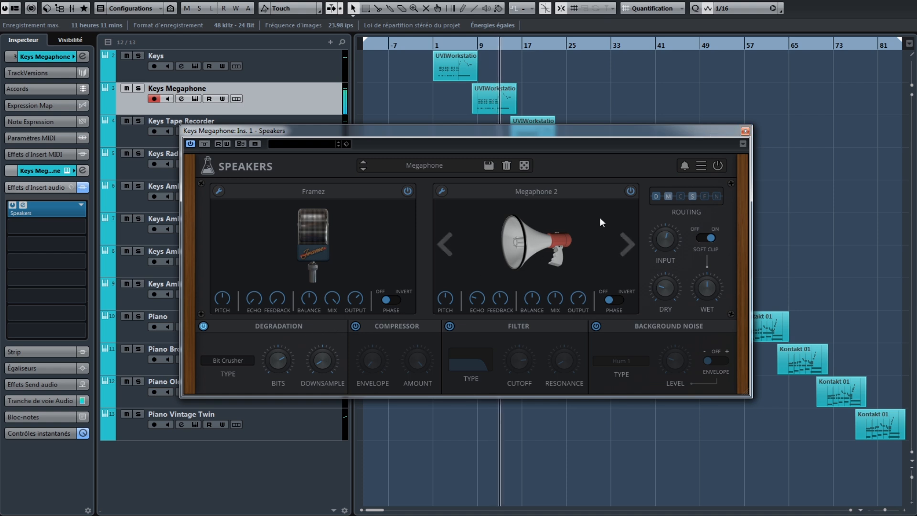
{"action": "left_click", "coordinate": [702, 196]}
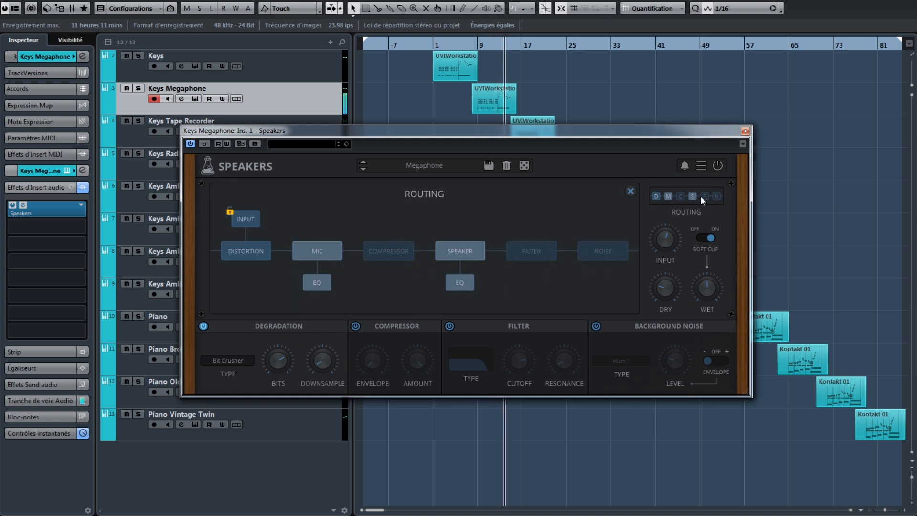
{"action": "left_click", "coordinate": [700, 196]}
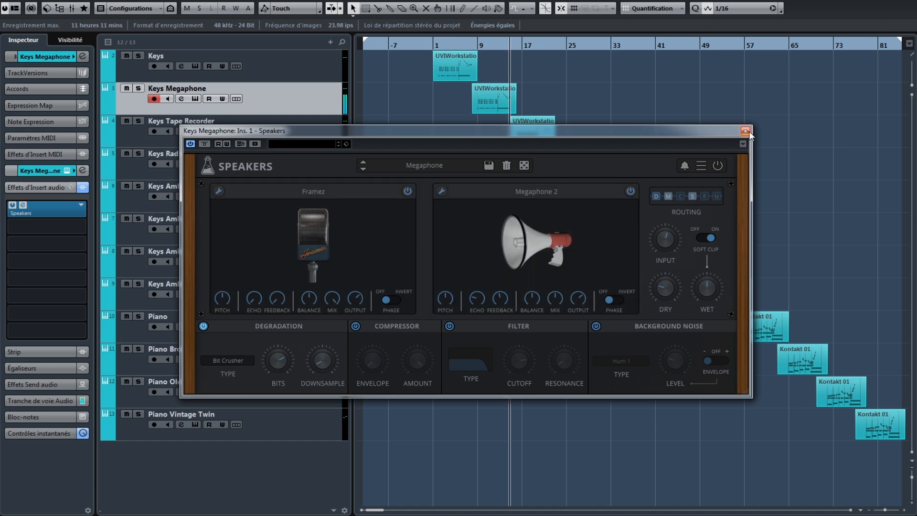
{"action": "left_click", "coordinate": [745, 132]}
- Select the Keys Tape Recorder track and view its Speakers insert and effect routing
{"action": "left_click", "coordinate": [308, 132]}
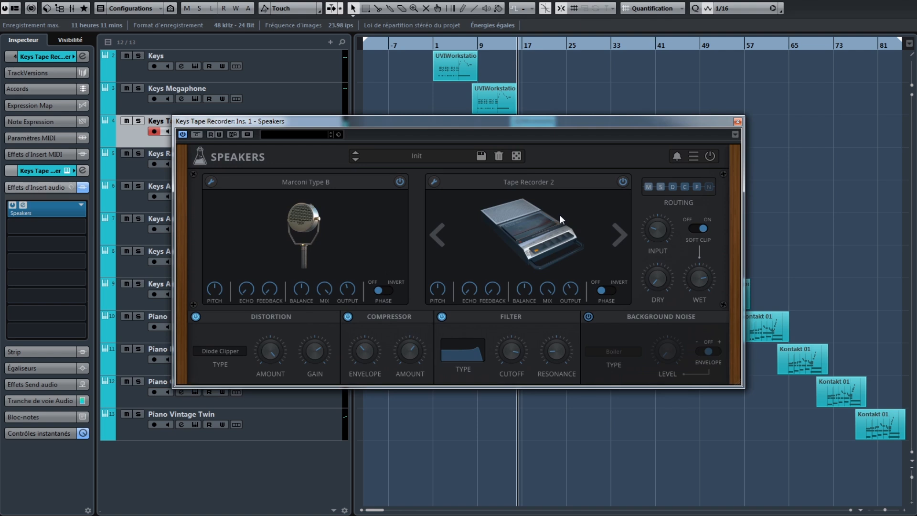
{"action": "left_click", "coordinate": [678, 189]}
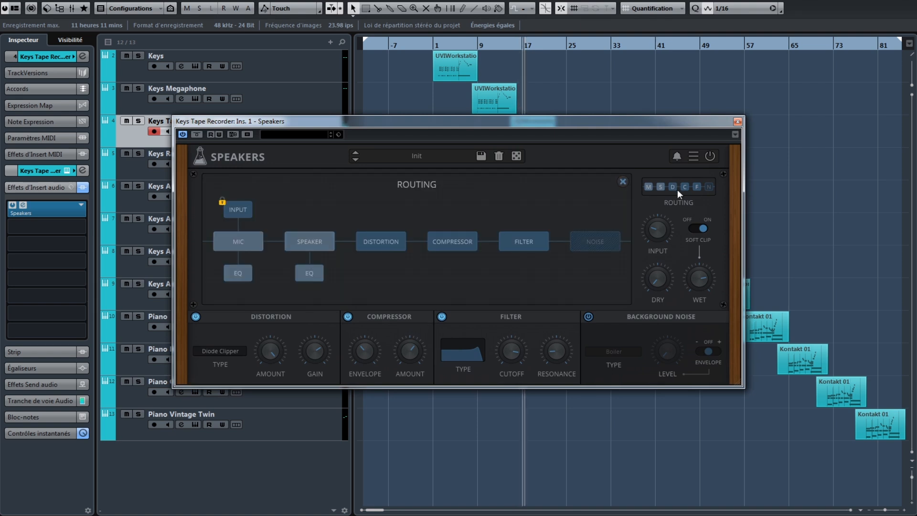
{"action": "left_click", "coordinate": [677, 190]}
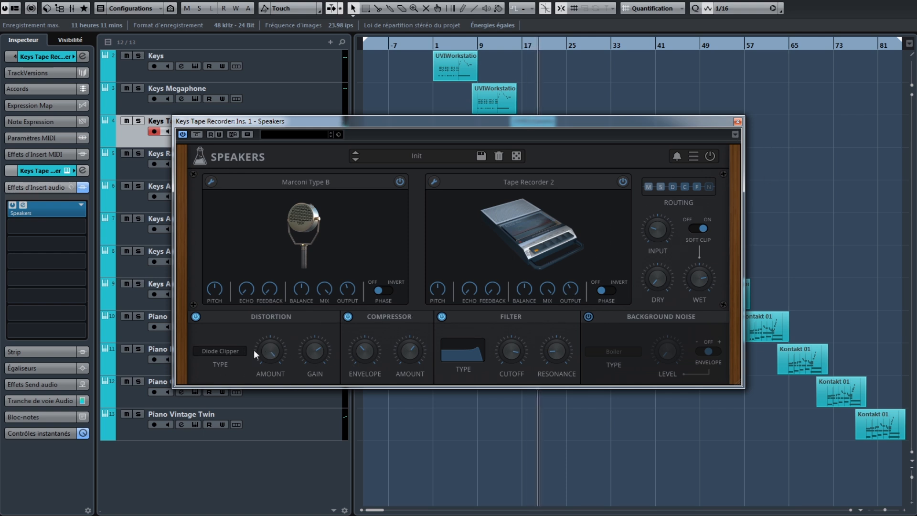
{"action": "left_click", "coordinate": [738, 123]}
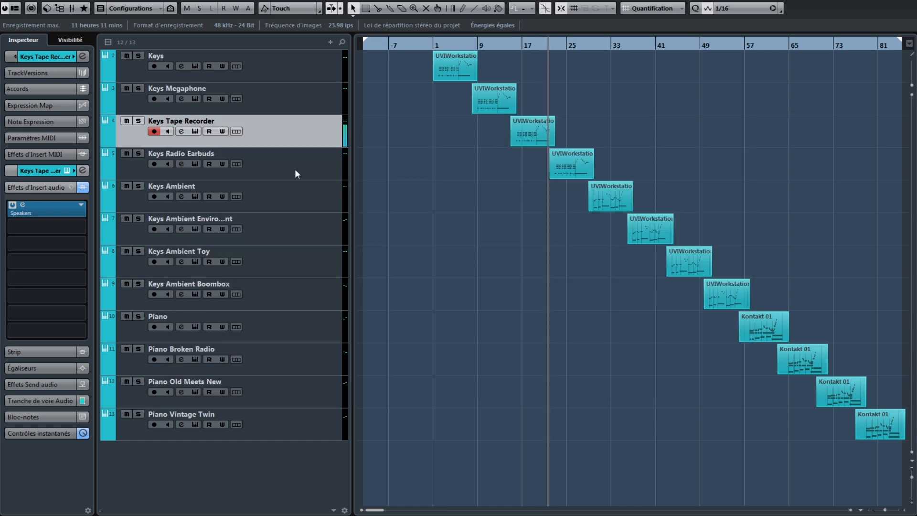
- Select the Keys Radio Earbuds track and view its Speakers insert and effect routing
{"action": "left_click", "coordinate": [295, 168]}
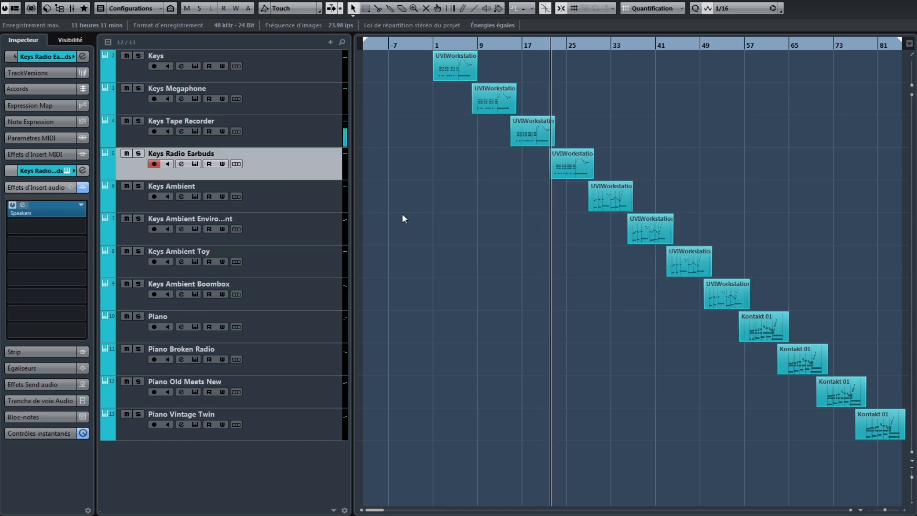
{"action": "key", "text": "Return"}
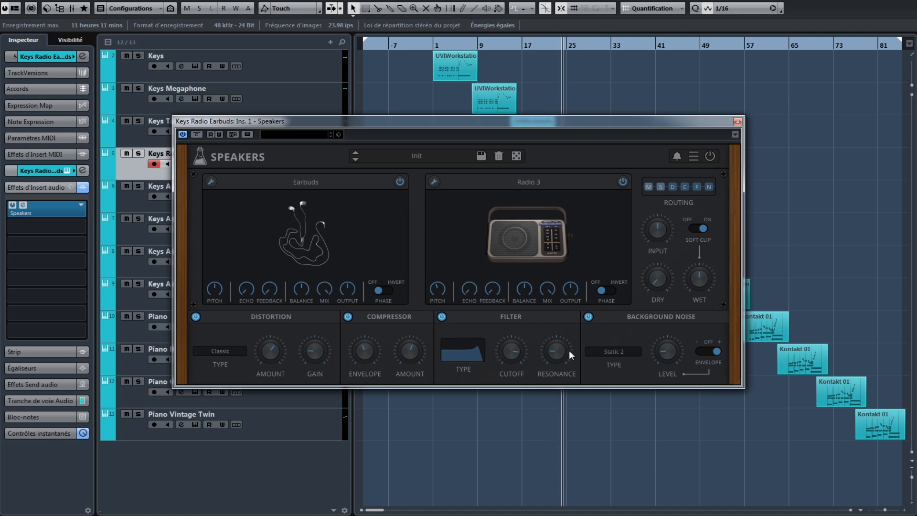
{"action": "left_click", "coordinate": [676, 190]}
{"action": "left_click", "coordinate": [676, 189]}
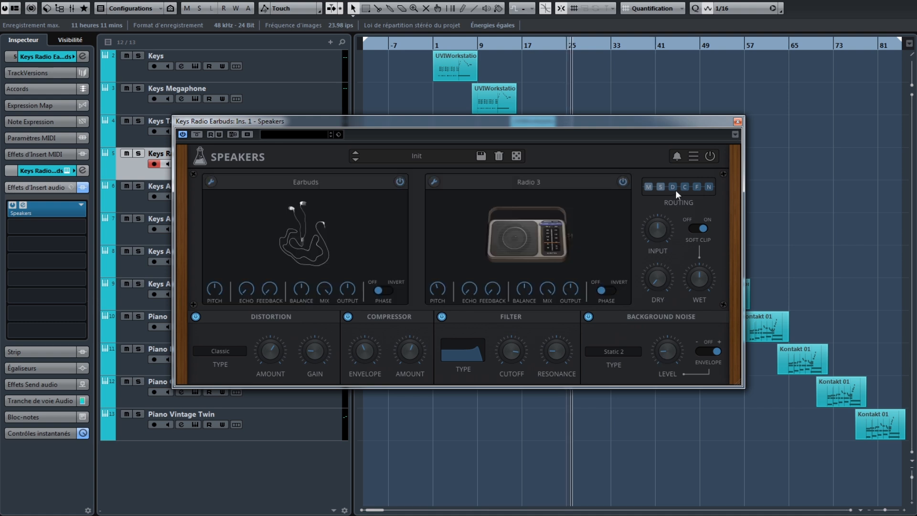
{"action": "left_click", "coordinate": [738, 121]}
- Select the unprocessed Keys Ambient track, and view the Speakers insert of the Keys Ambient Environment track
{"action": "left_click", "coordinate": [291, 201]}
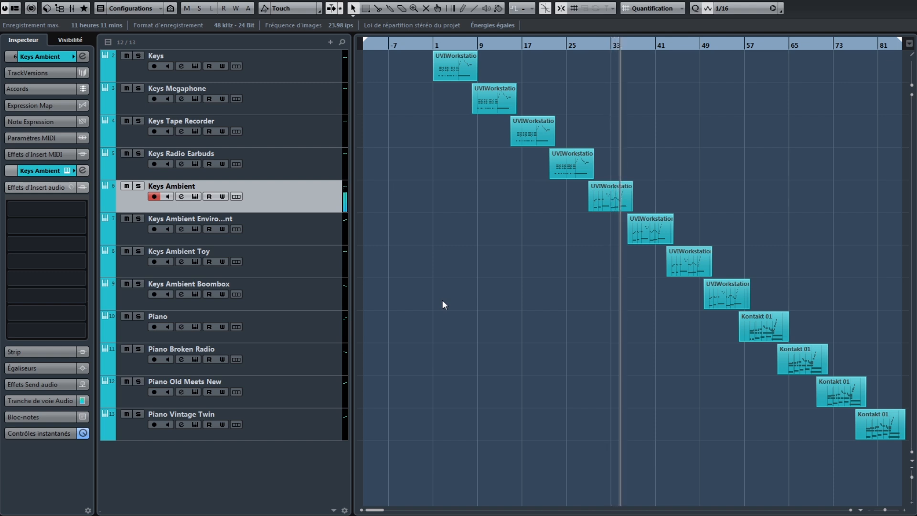
{"action": "left_click", "coordinate": [302, 226]}
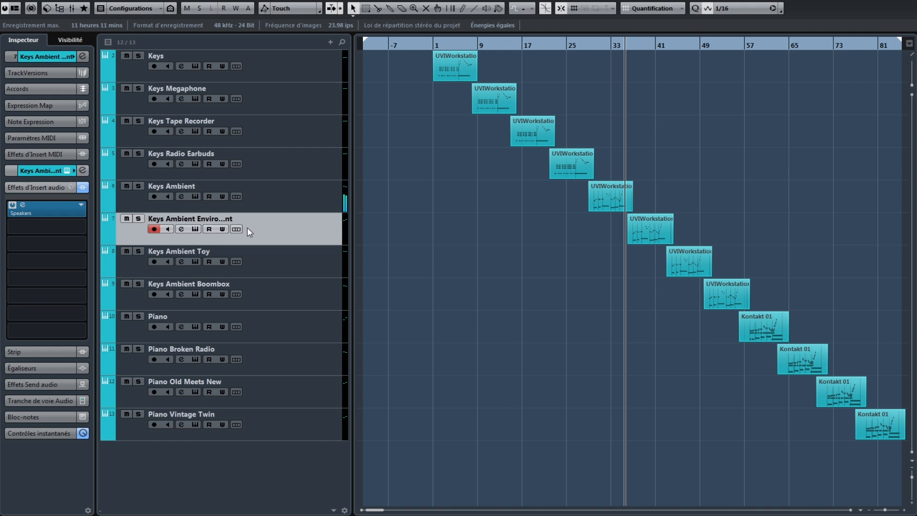
{"action": "left_click", "coordinate": [26, 206]}
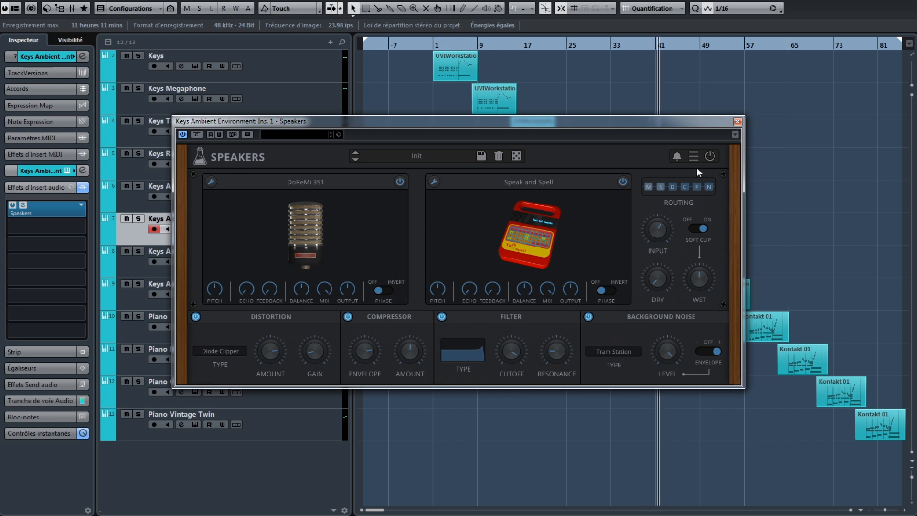
{"action": "left_click", "coordinate": [739, 122]}
- Select the Keys Ambient Toy track and view its Speakers insert and effect routing
{"action": "left_click", "coordinate": [316, 250]}
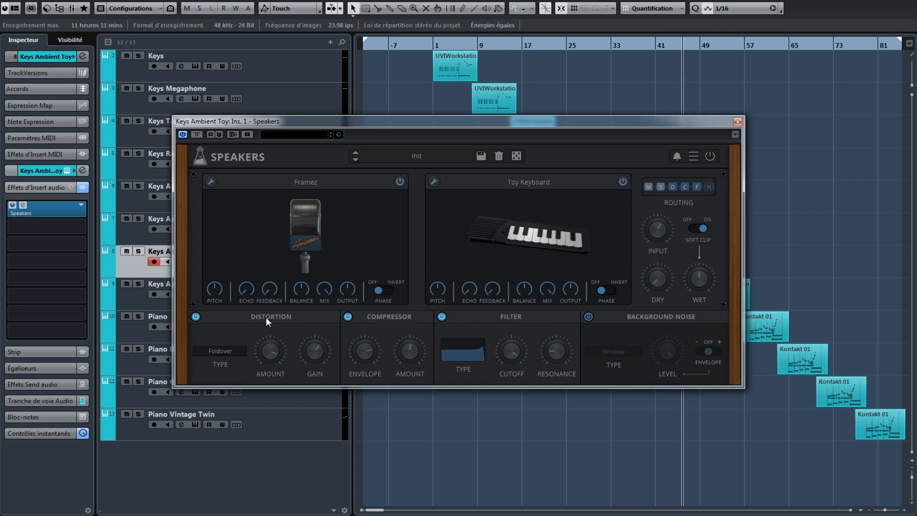
{"action": "left_click", "coordinate": [663, 190]}
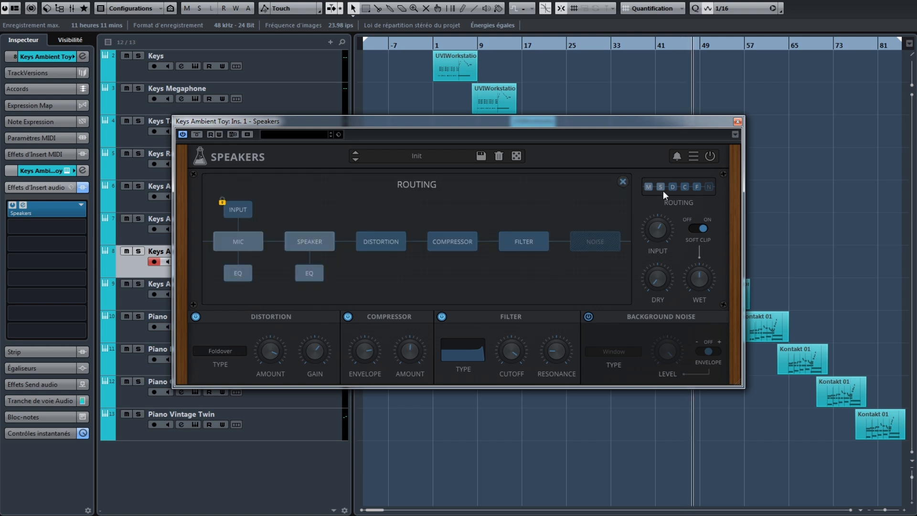
{"action": "left_click", "coordinate": [663, 191]}
{"action": "left_click", "coordinate": [739, 122]}
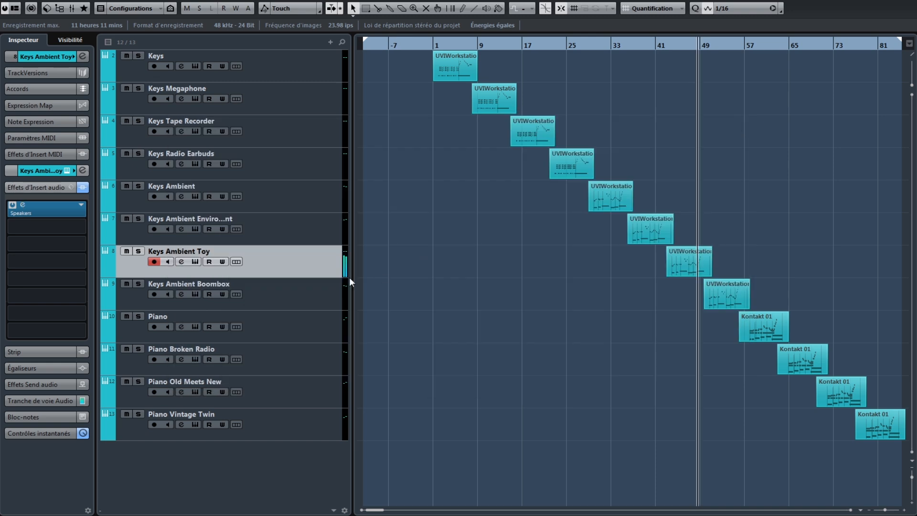
- View the Speakers insert routing of the Keys Ambient Boombox track, and select the unprocessed Piano track
{"action": "left_click", "coordinate": [318, 282]}
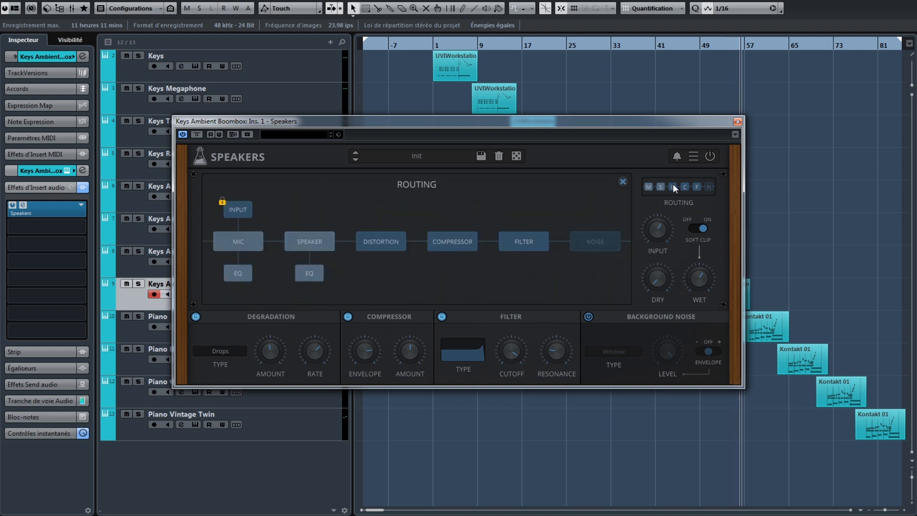
{"action": "left_click", "coordinate": [738, 122]}
{"action": "left_click", "coordinate": [309, 323]}
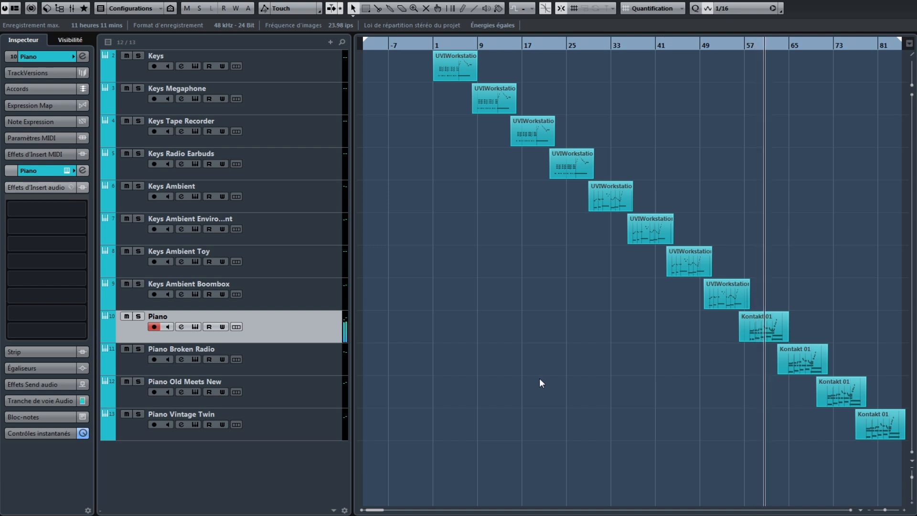
- Select the Piano Broken Radio track and view its Speakers insert and effect routing
{"action": "left_click", "coordinate": [323, 364]}
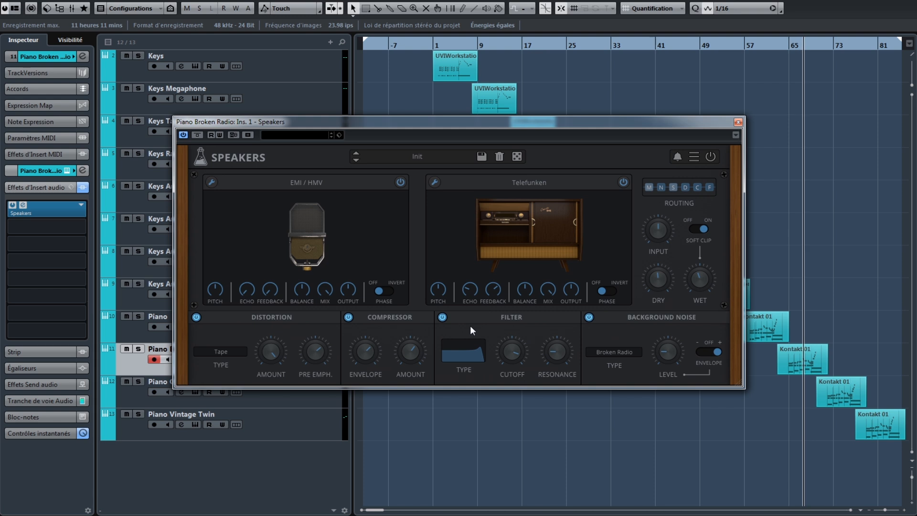
{"action": "mouse_move", "coordinate": [570, 244]}
{"action": "left_click", "coordinate": [676, 190]}
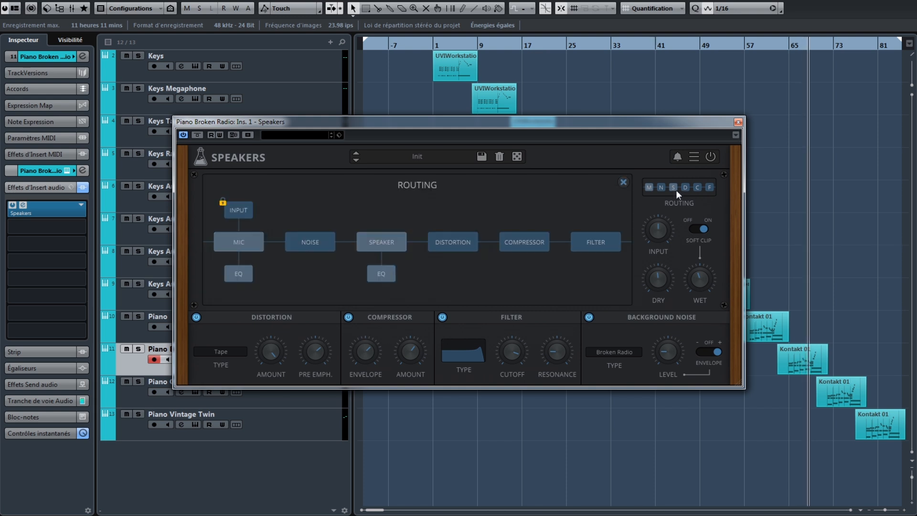
{"action": "left_click", "coordinate": [676, 190]}
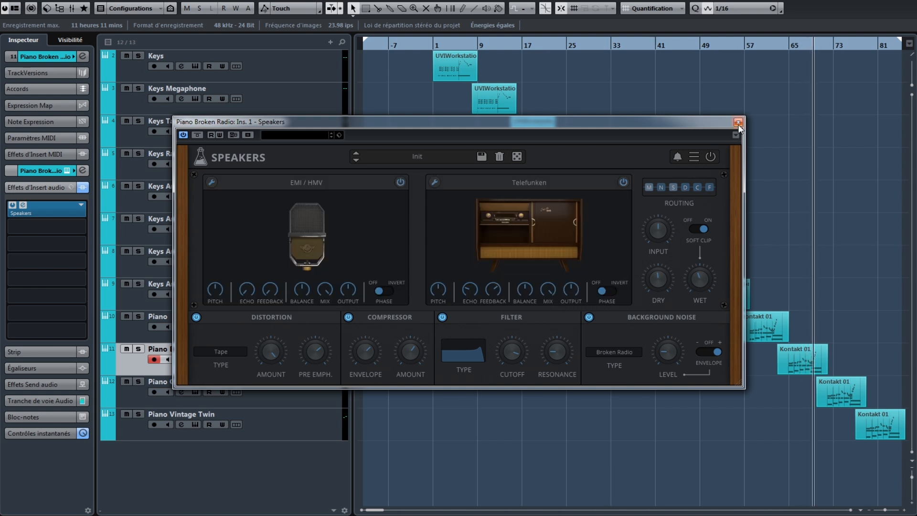
{"action": "left_click", "coordinate": [738, 123]}
- Select the Piano Old Meets New track and view its Speakers insert and effect routing
{"action": "left_click", "coordinate": [317, 388]}
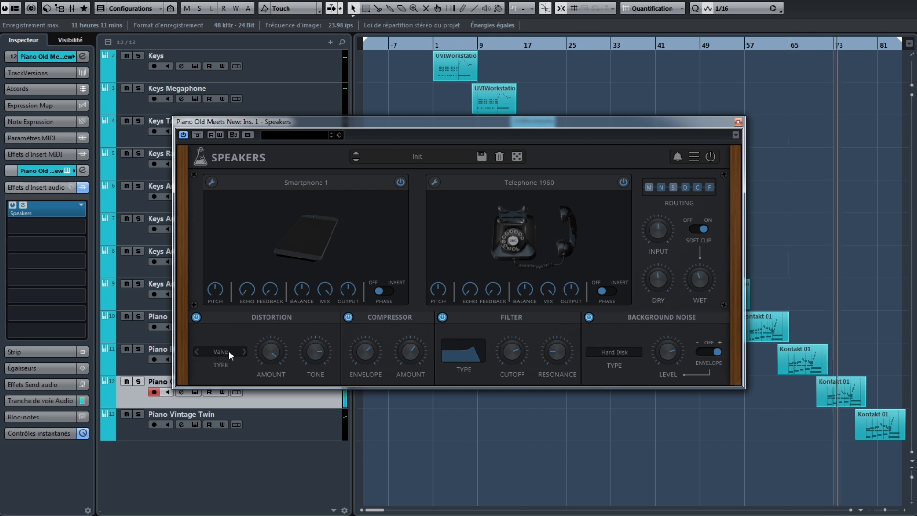
{"action": "left_click", "coordinate": [665, 184]}
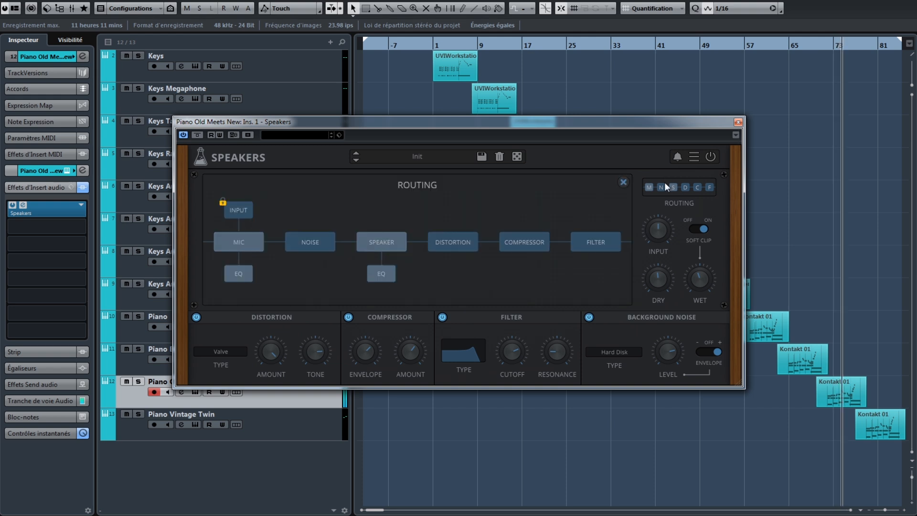
{"action": "left_click", "coordinate": [667, 184]}
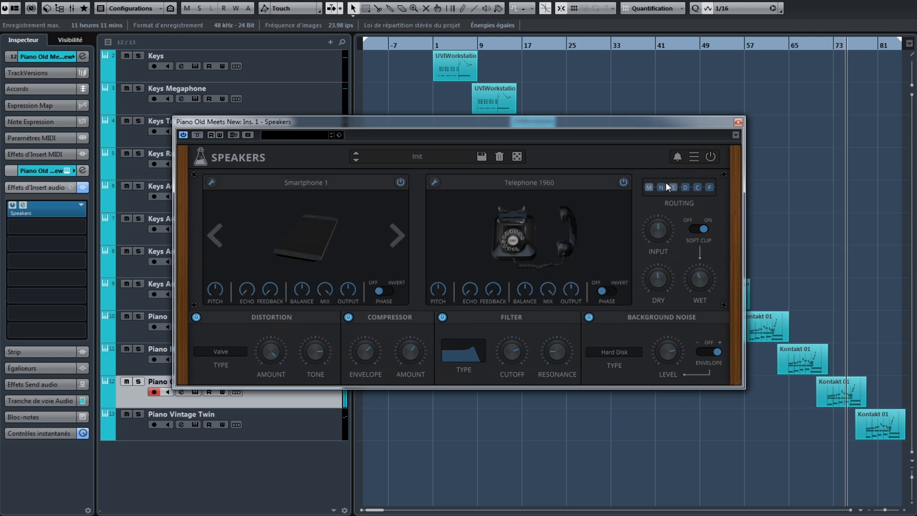
{"action": "left_click", "coordinate": [739, 123]}
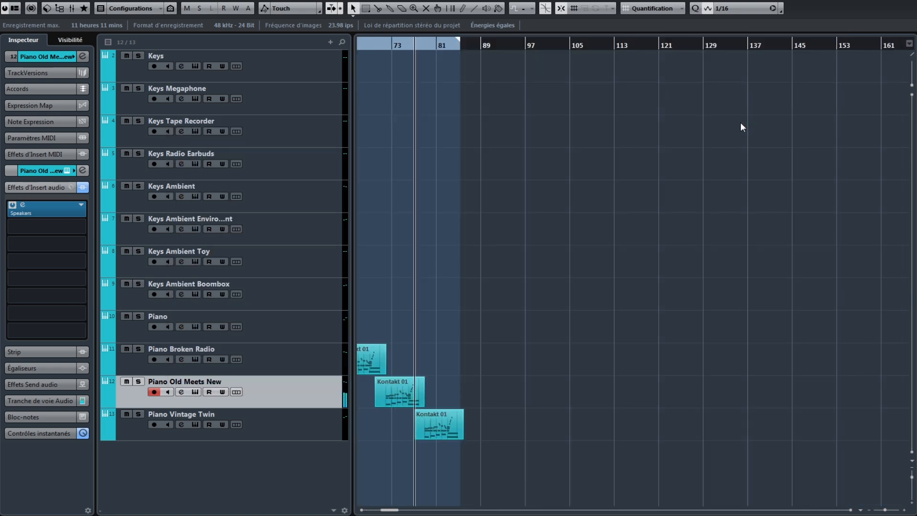
- Select the Piano Vintage Twin track and view its Speakers insert and effect routing
{"action": "left_click", "coordinate": [291, 433]}
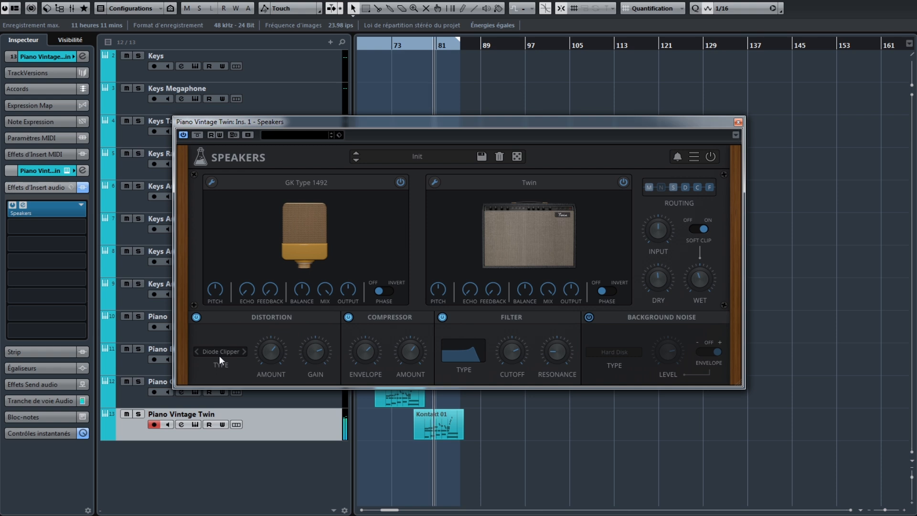
{"action": "left_click", "coordinate": [660, 188]}
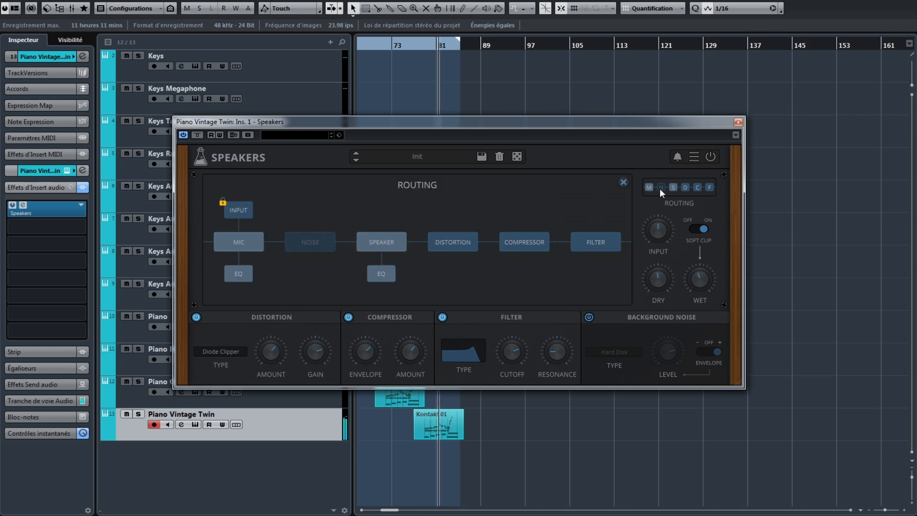
{"action": "left_click", "coordinate": [661, 188]}
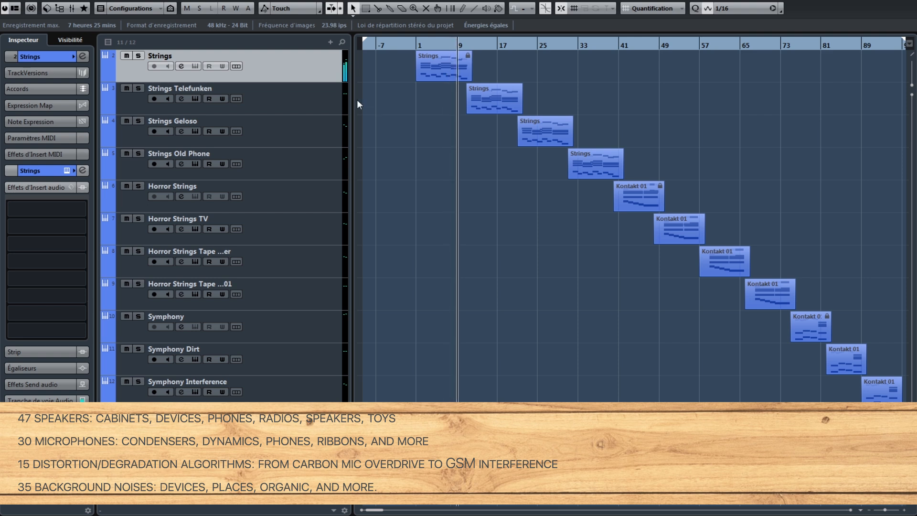
- Select the Strings Telefunken track and view its Speakers insert and effect routing
{"action": "left_click", "coordinate": [327, 94]}
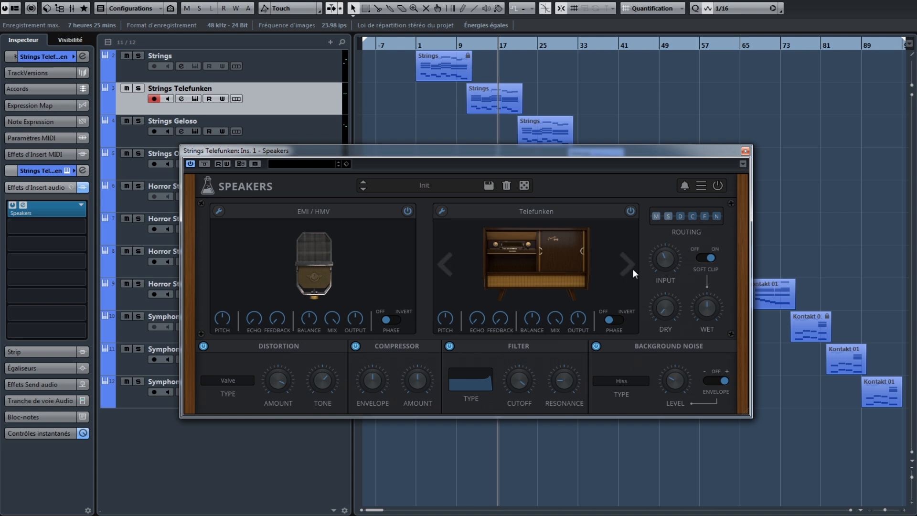
{"action": "left_click", "coordinate": [690, 216]}
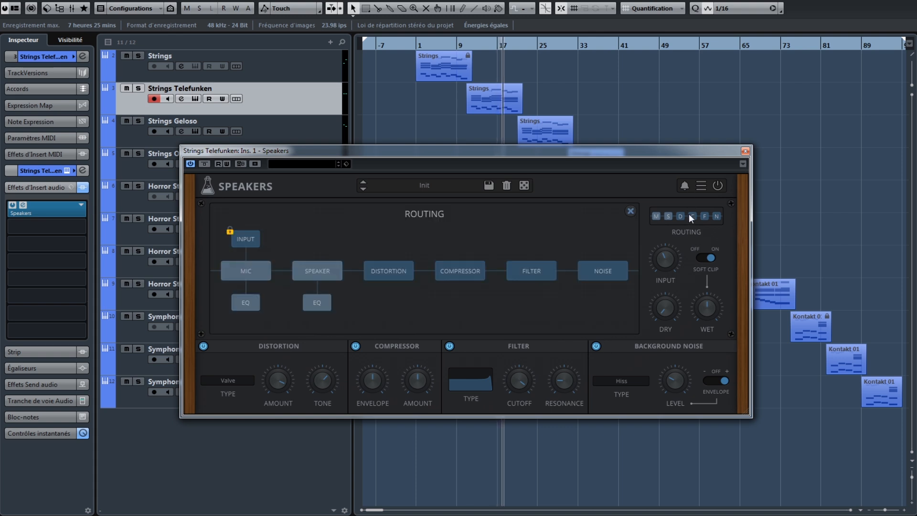
{"action": "left_click", "coordinate": [691, 217]}
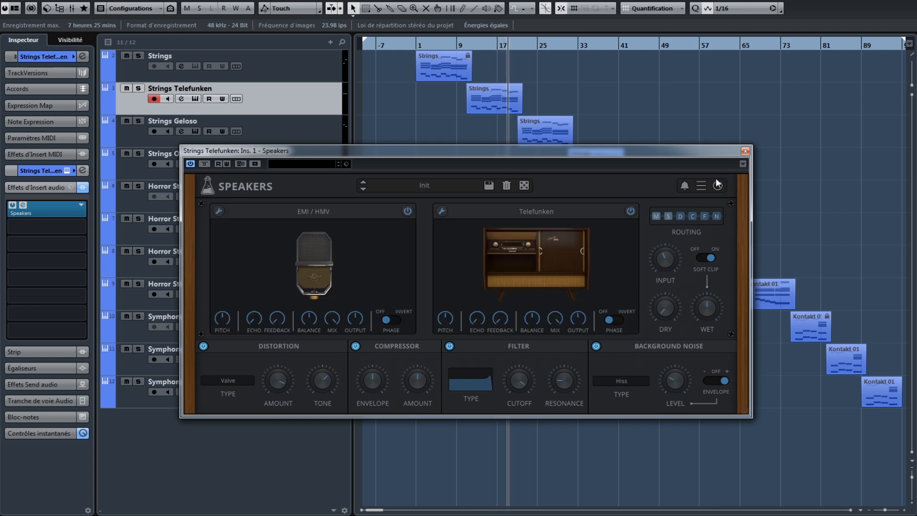
{"action": "left_click", "coordinate": [746, 152]}
- Select the Strings Geloso track and view its Speakers insert and effect routing
{"action": "left_click", "coordinate": [328, 134]}
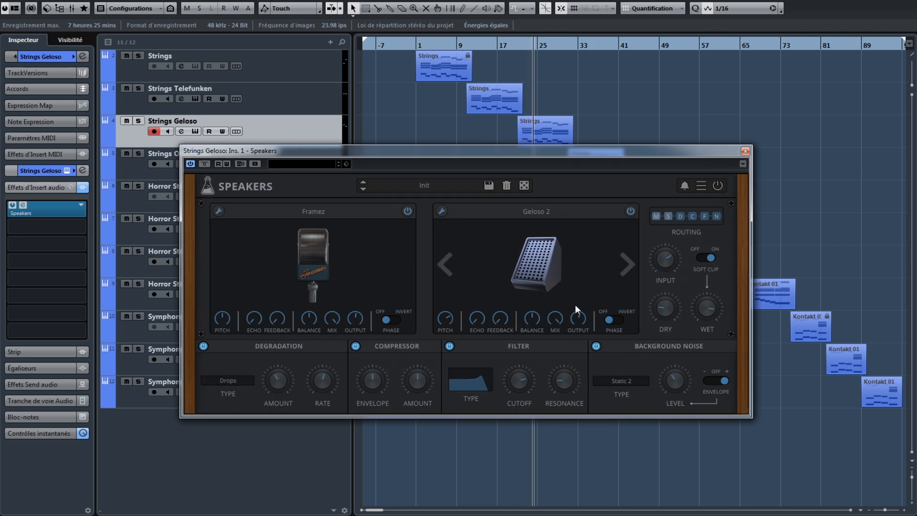
{"action": "left_click", "coordinate": [678, 215]}
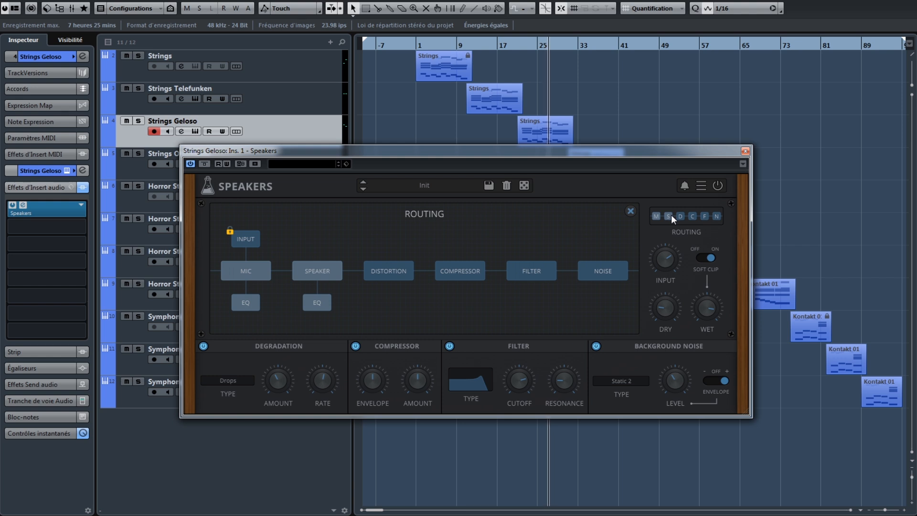
{"action": "left_click", "coordinate": [671, 216]}
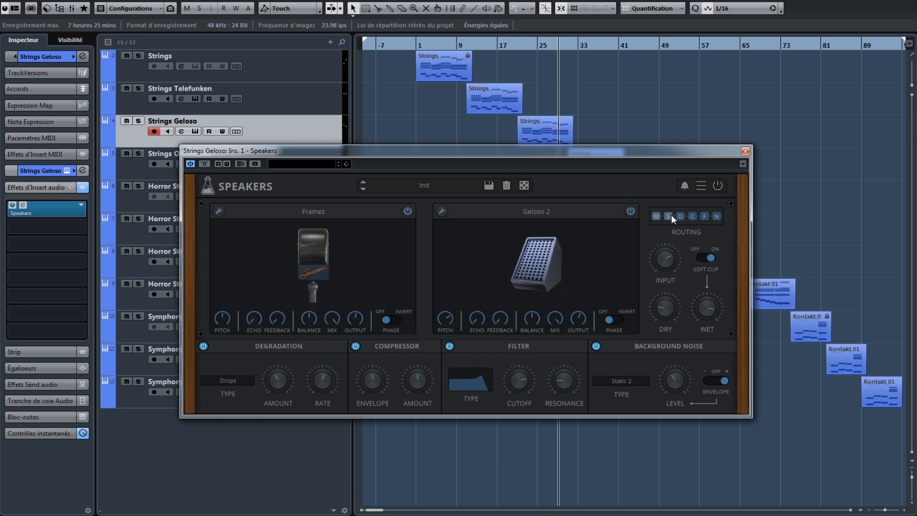
{"action": "left_click", "coordinate": [745, 152]}
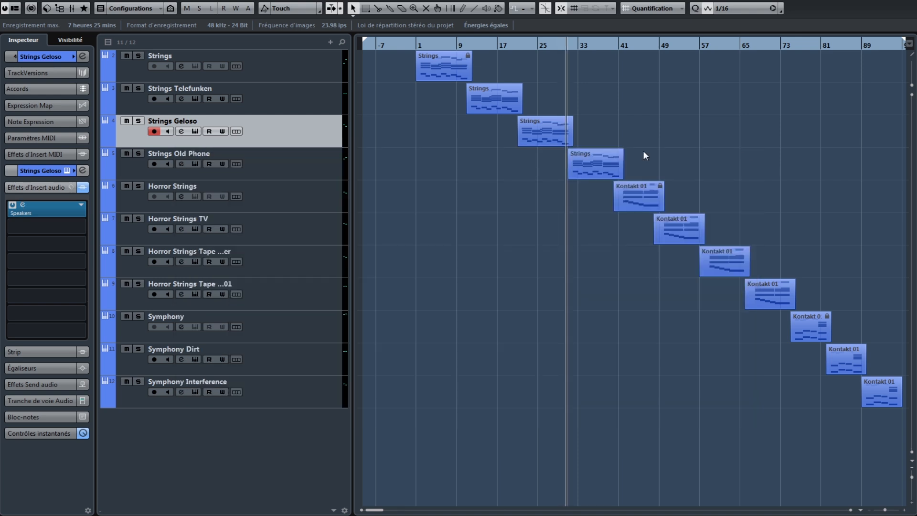
- Select the Strings Old Phone track and view its Speakers insert and effect routing
{"action": "left_click", "coordinate": [328, 163]}
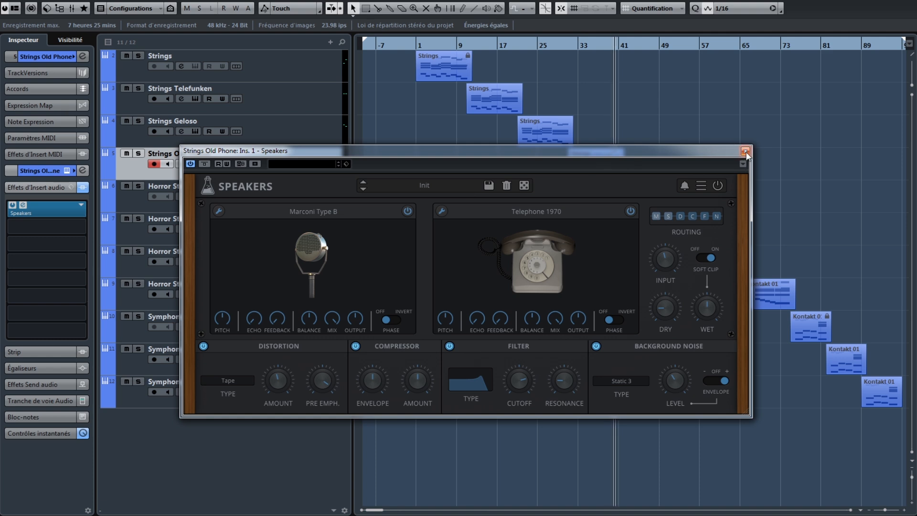
{"action": "left_click", "coordinate": [701, 213]}
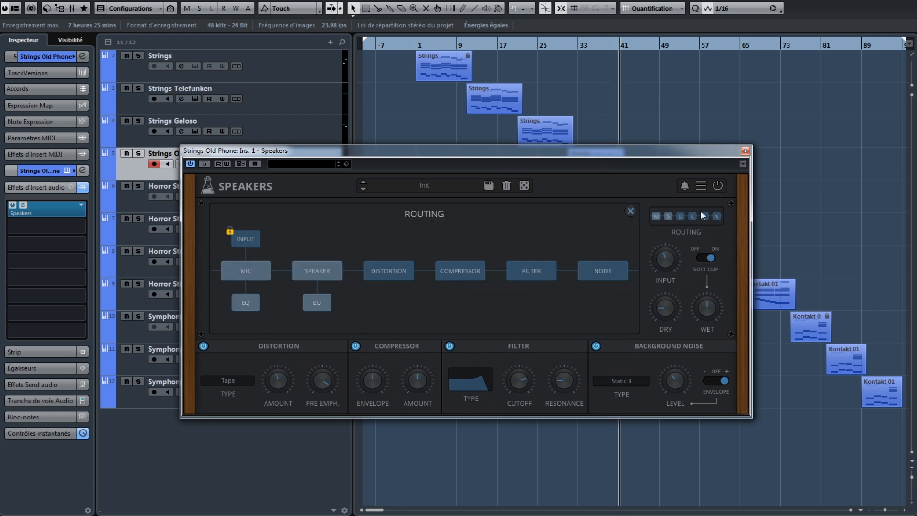
{"action": "left_click", "coordinate": [701, 213]}
{"action": "left_click", "coordinate": [745, 151]}
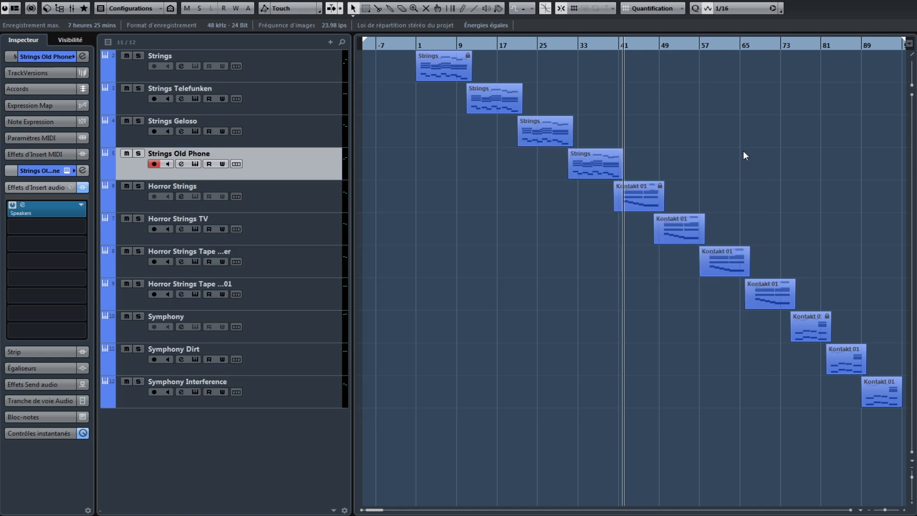
- Select the unprocessed Horror Strings track, and view the Speakers insert of the Horror Strings TV track
{"action": "left_click", "coordinate": [334, 200]}
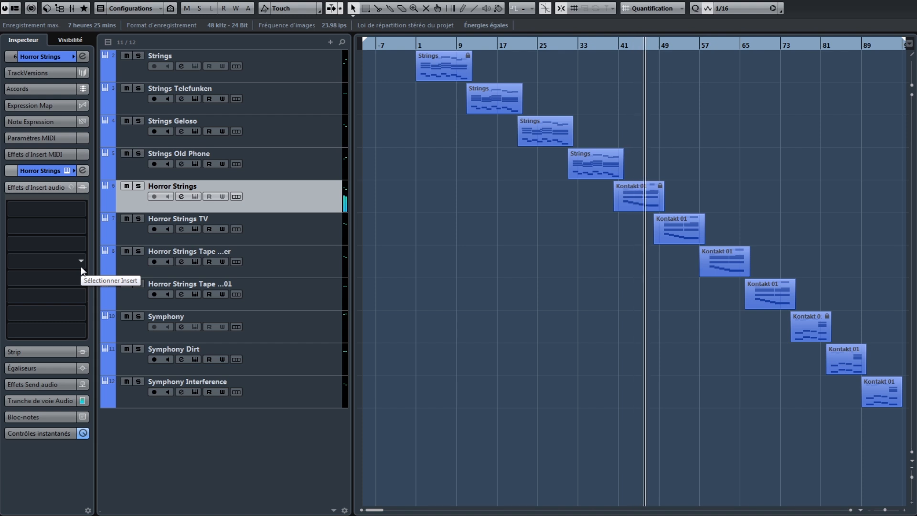
{"action": "left_click", "coordinate": [299, 217]}
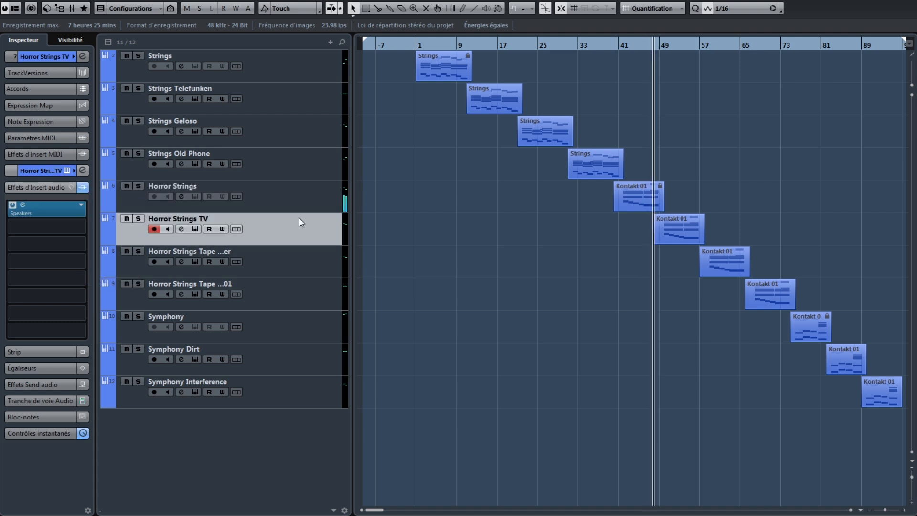
{"action": "left_click", "coordinate": [23, 204]}
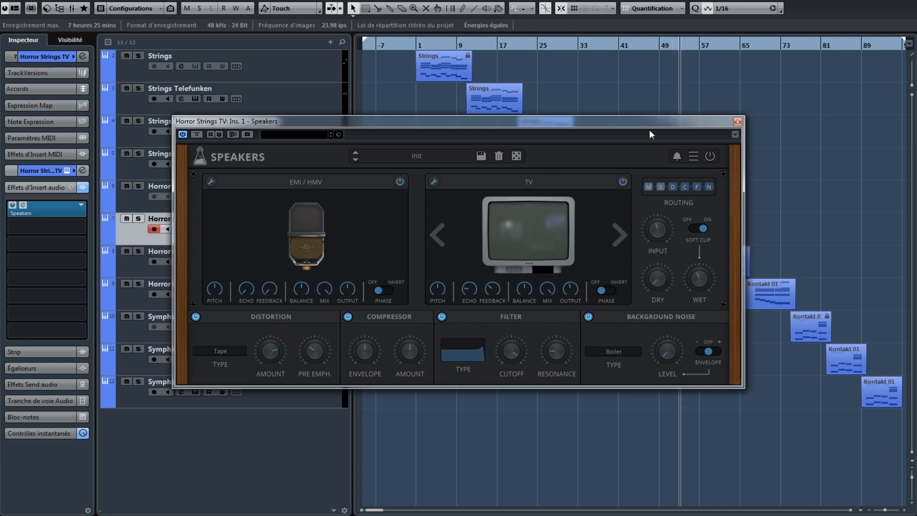
{"action": "left_click", "coordinate": [738, 123]}
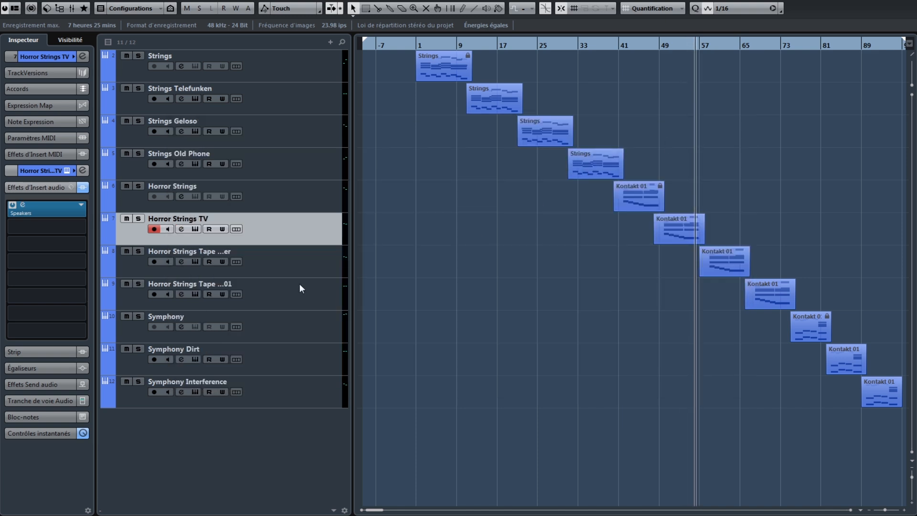
- Select the Horror Strings Tape Recorder track and view its Speakers insert and effect routing
{"action": "left_click", "coordinate": [291, 270]}
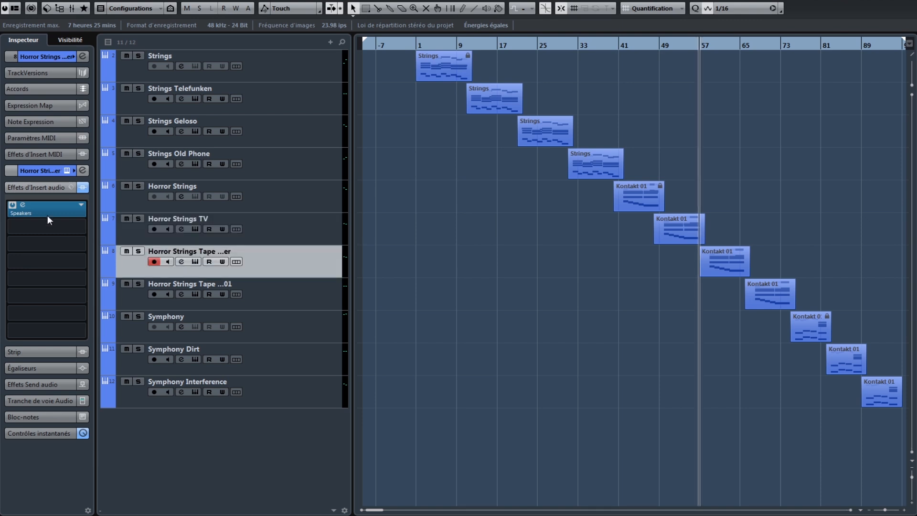
{"action": "left_click", "coordinate": [25, 207]}
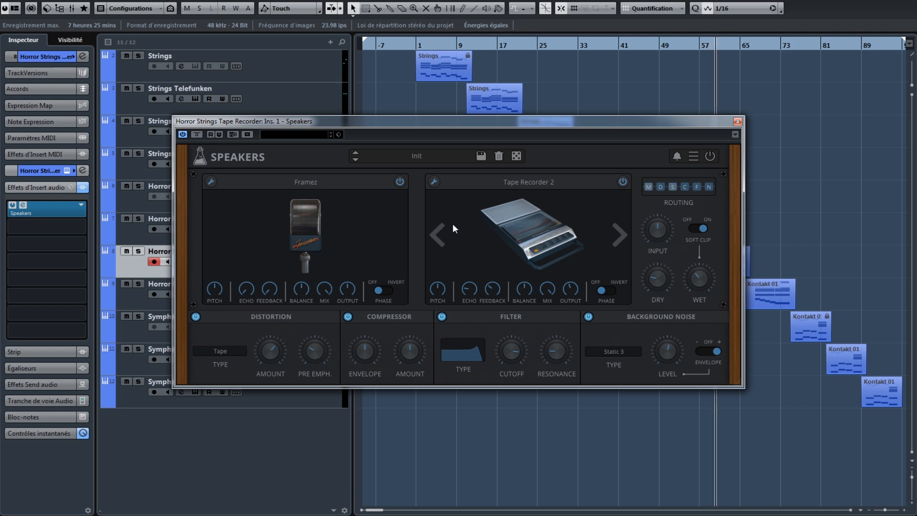
{"action": "left_click", "coordinate": [671, 187]}
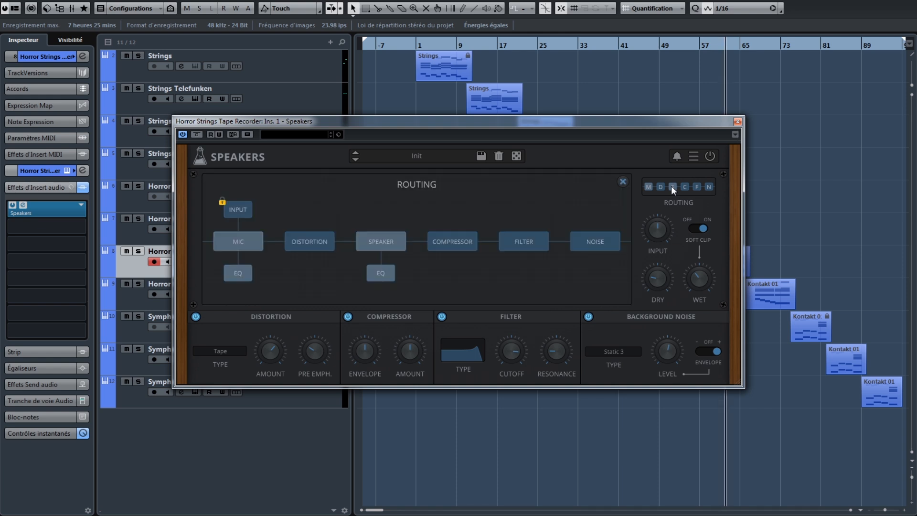
{"action": "left_click", "coordinate": [672, 187]}
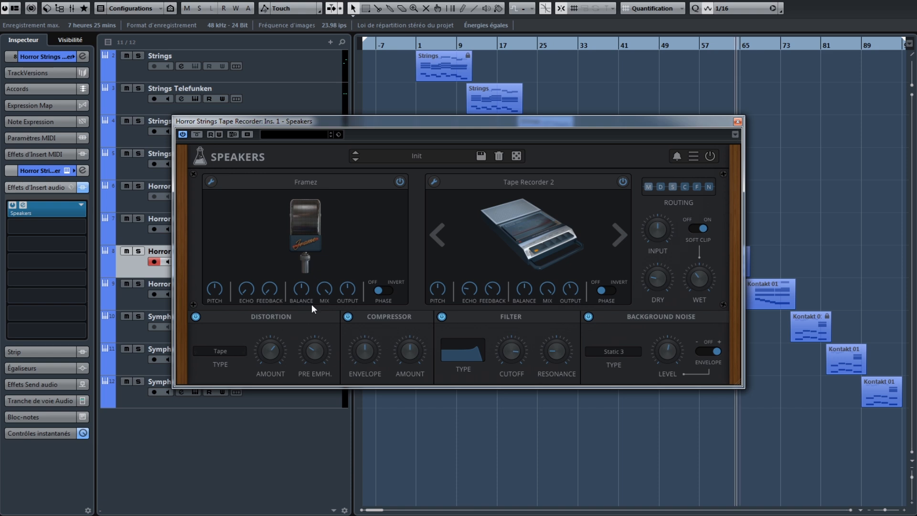
{"action": "left_click", "coordinate": [737, 122]}
- Select the Horror Strings Tape Recorder 01 track and view its Speakers insert and effect routing
{"action": "left_click", "coordinate": [269, 284]}
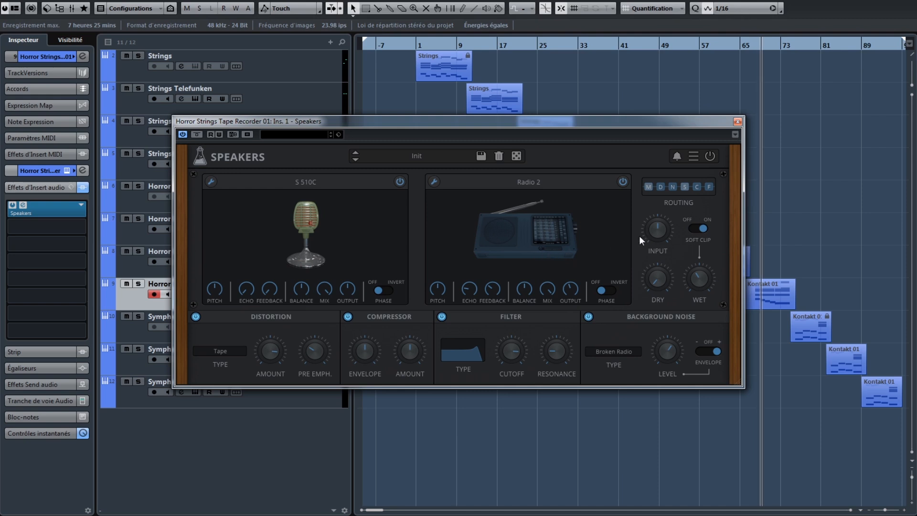
{"action": "left_click", "coordinate": [664, 190]}
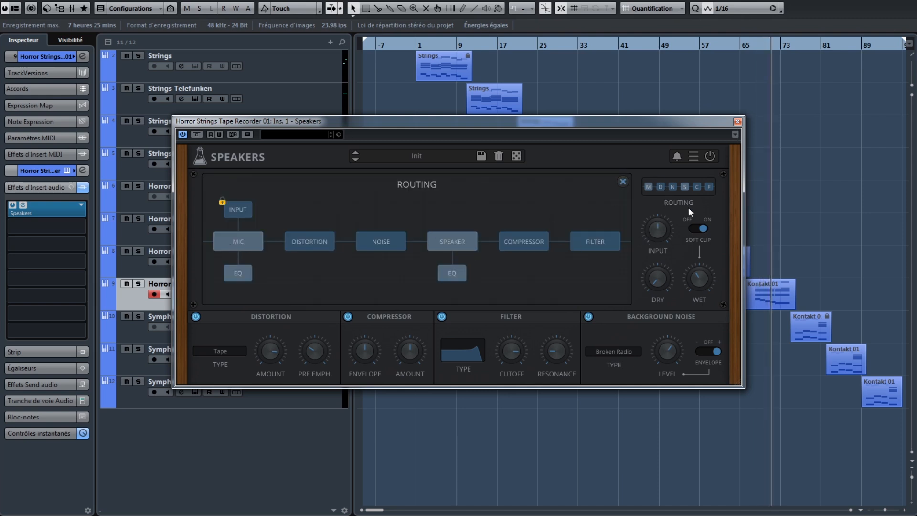
{"action": "left_click", "coordinate": [696, 191]}
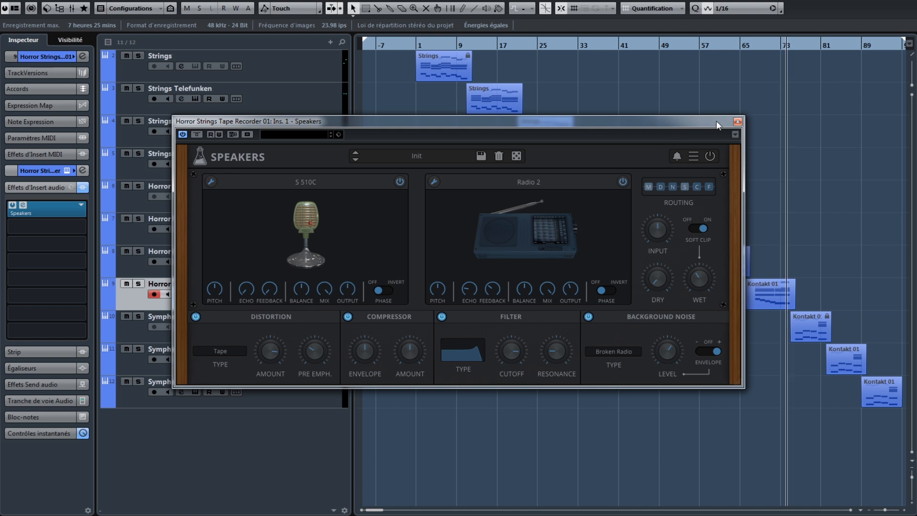
{"action": "left_click", "coordinate": [738, 121]}
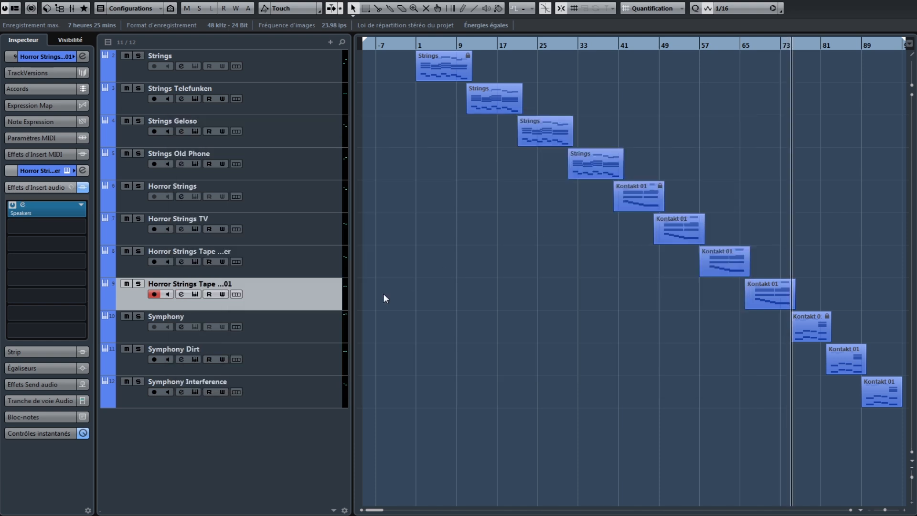
- Select the unprocessed Symphony track, and view the Speakers insert and effect routing of the Symphony Dirt track
{"action": "left_click", "coordinate": [301, 328]}
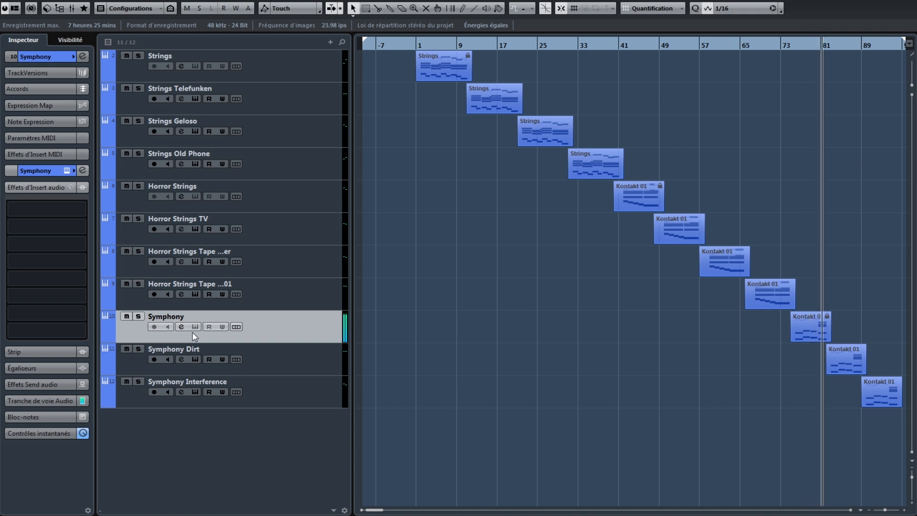
{"action": "left_click", "coordinate": [315, 367]}
{"action": "left_click", "coordinate": [27, 205]}
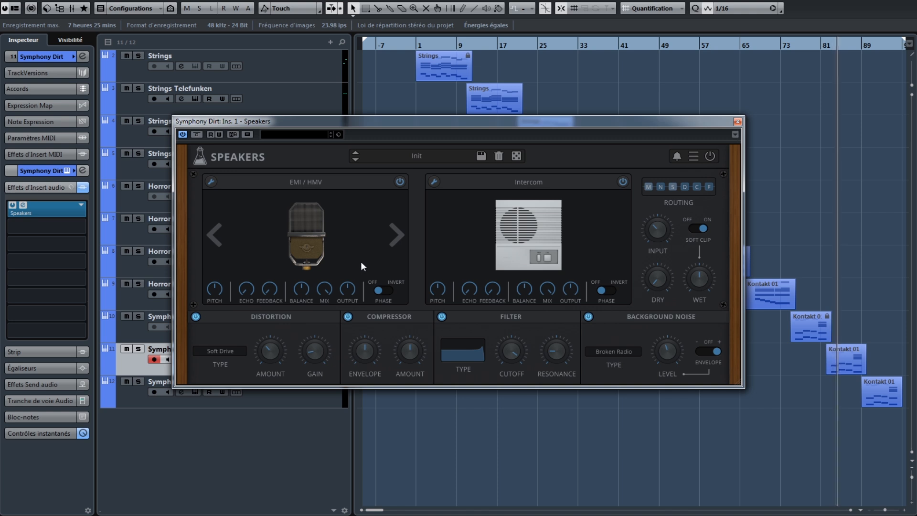
{"action": "left_click", "coordinate": [661, 187]}
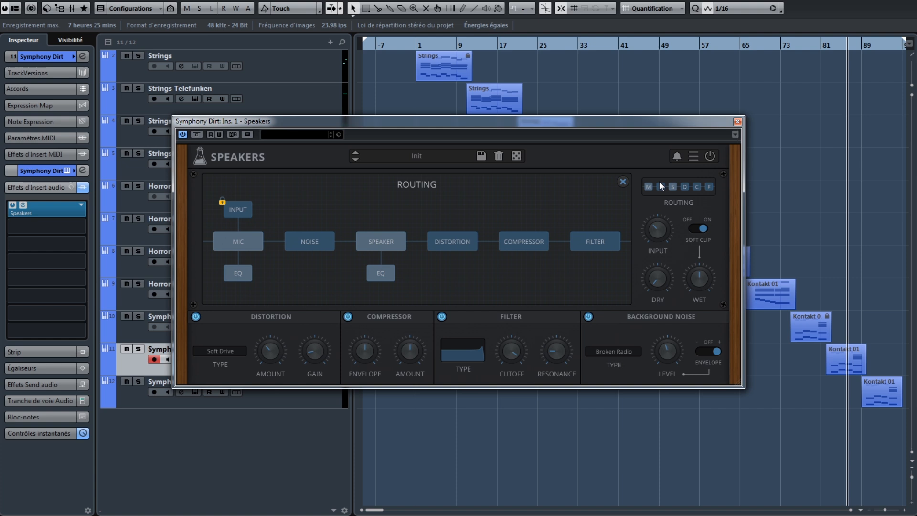
{"action": "left_click", "coordinate": [661, 186]}
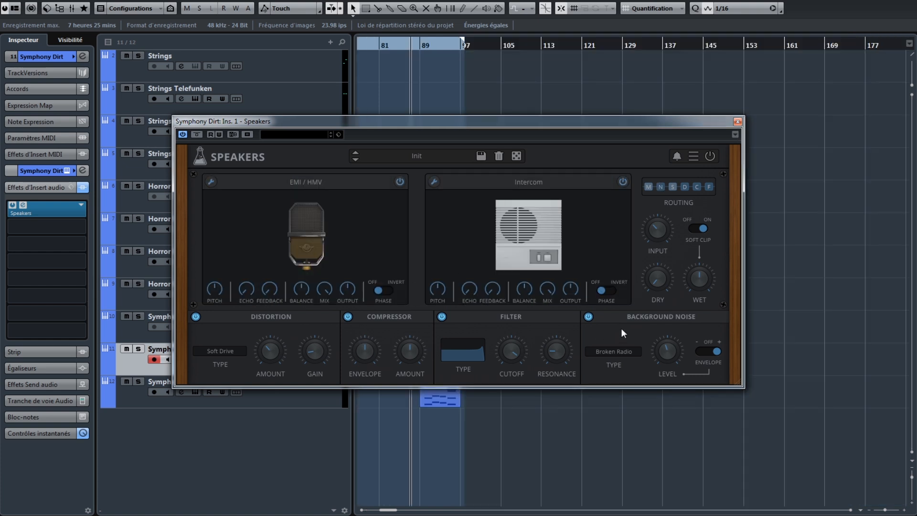
{"action": "left_click", "coordinate": [739, 123]}
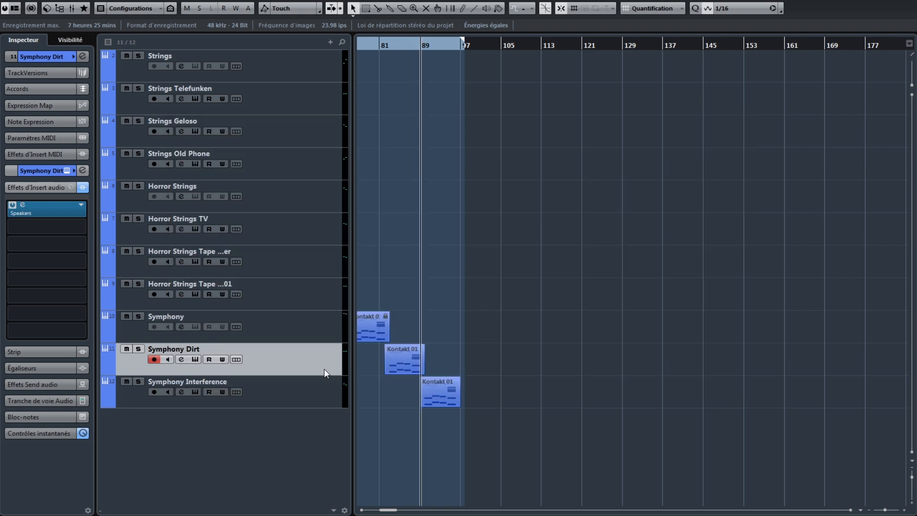
- Select the Symphony Interference track and view its Speakers insert and effect routing
{"action": "left_click", "coordinate": [302, 399]}
{"action": "left_click", "coordinate": [23, 204]}
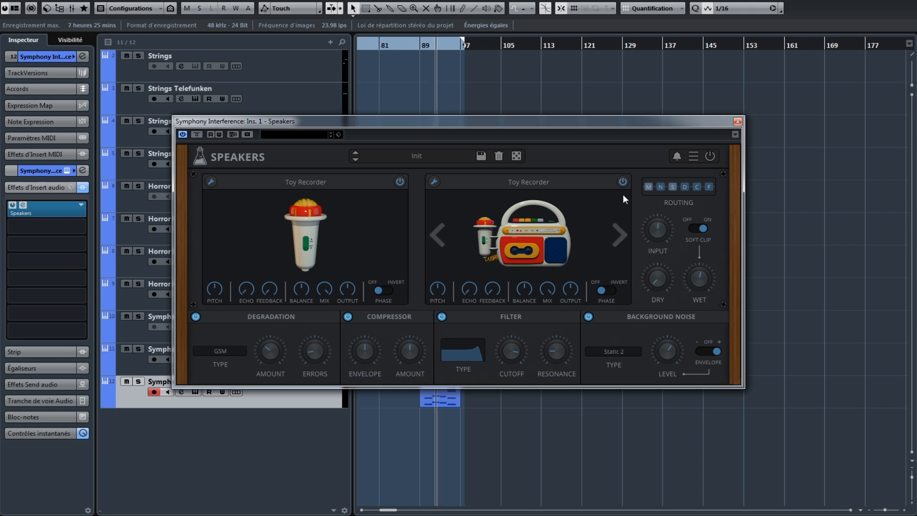
{"action": "left_click", "coordinate": [660, 183]}
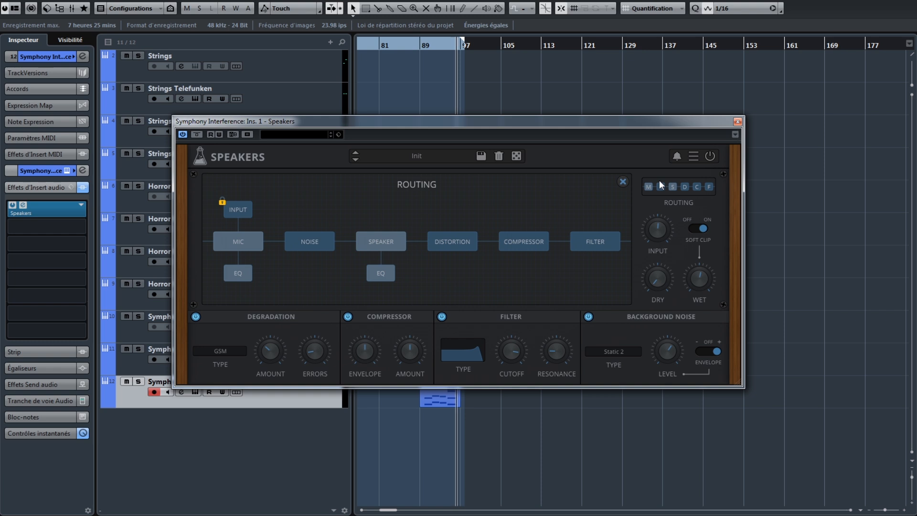
{"action": "left_click", "coordinate": [660, 184]}
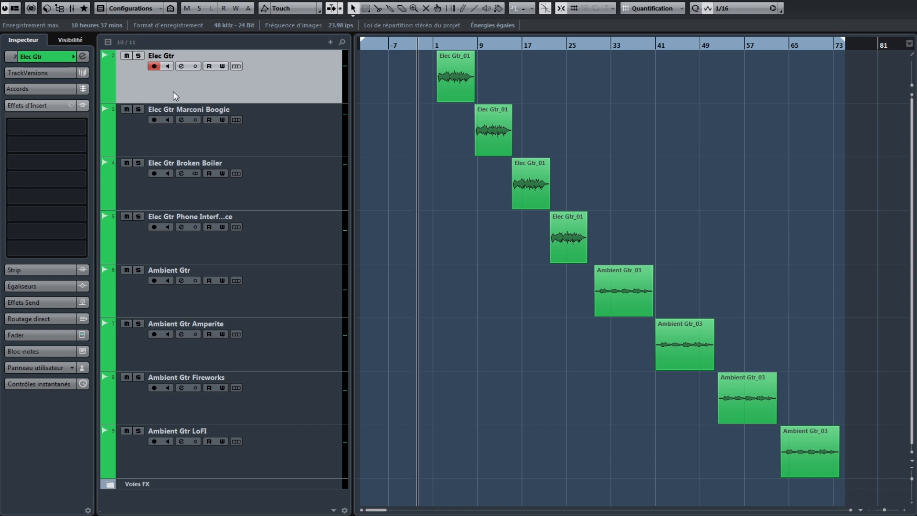
- Select the unprocessed Elec Gtr track, and view the Speakers inserts of the Elec Gtr Marconi Boogie and Elec Gtr Broken Boiler tracks
{"action": "left_click", "coordinate": [219, 411]}
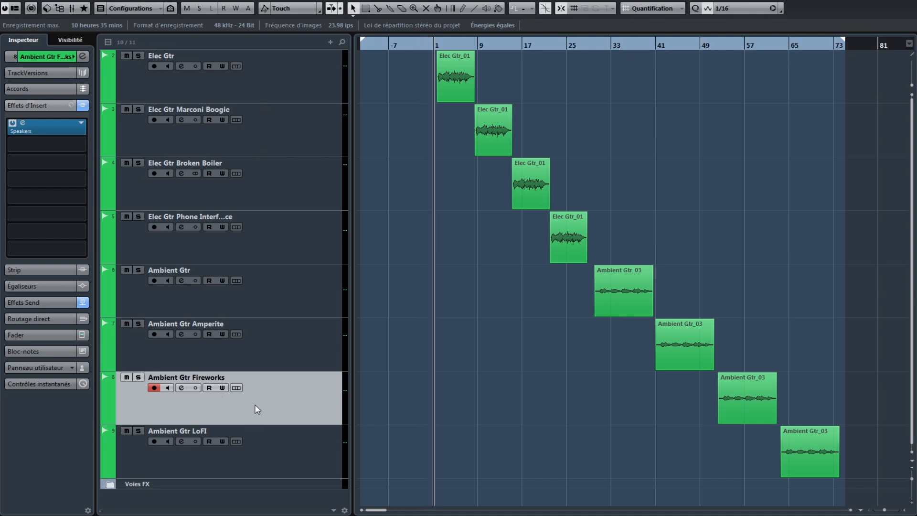
{"action": "left_click", "coordinate": [308, 81]}
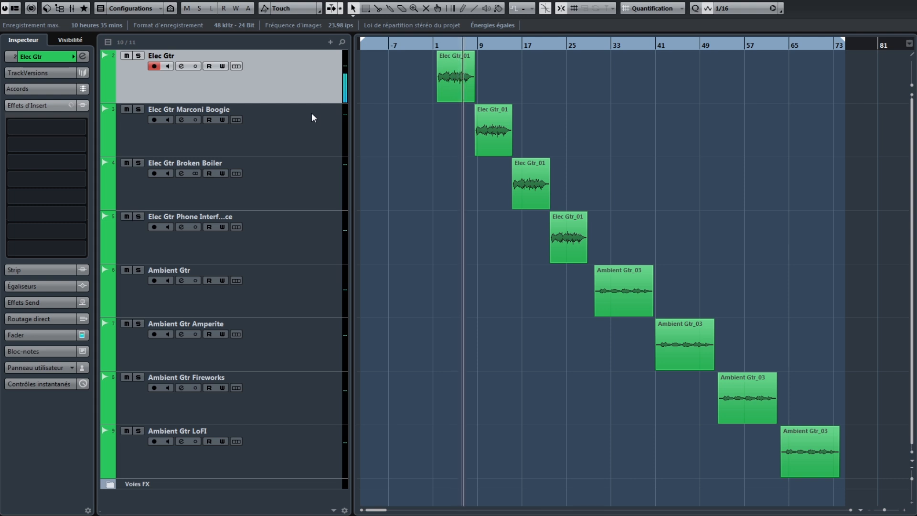
{"action": "left_click", "coordinate": [312, 113]}
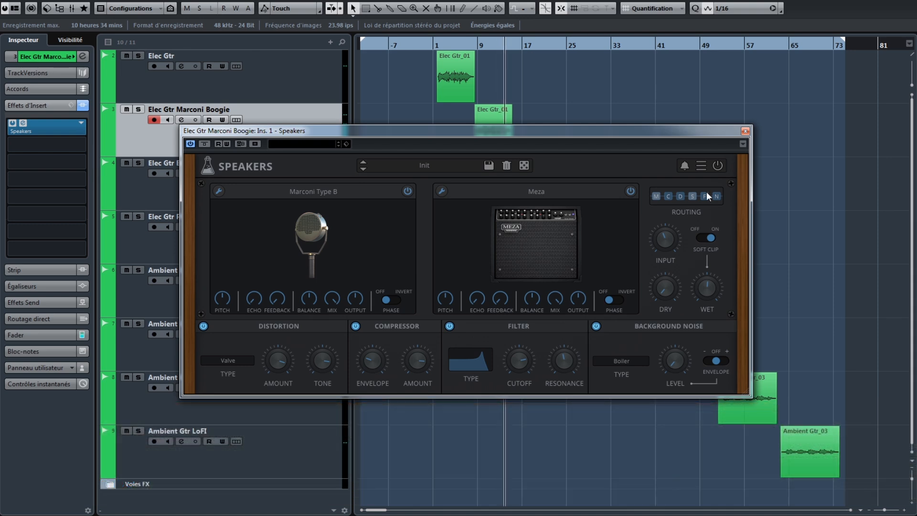
{"action": "left_click", "coordinate": [746, 131]}
{"action": "left_click", "coordinate": [280, 177]}
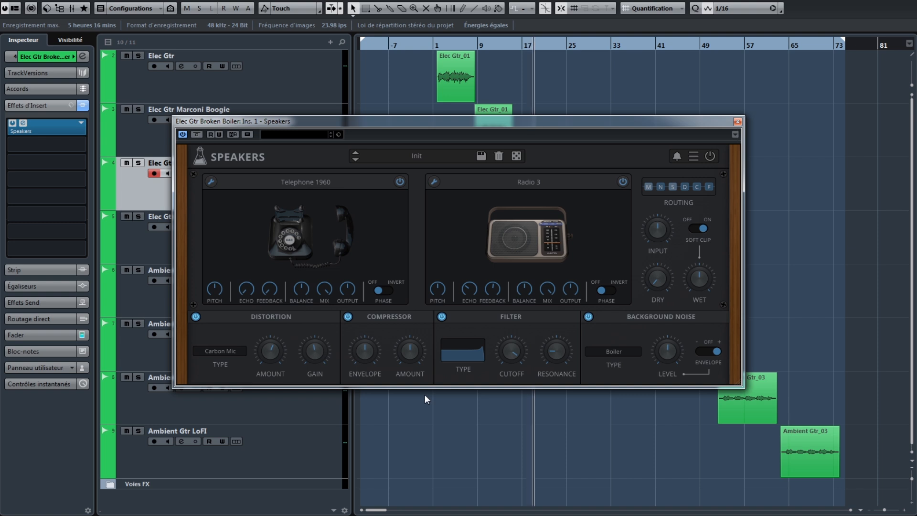
{"action": "left_click", "coordinate": [737, 123]}
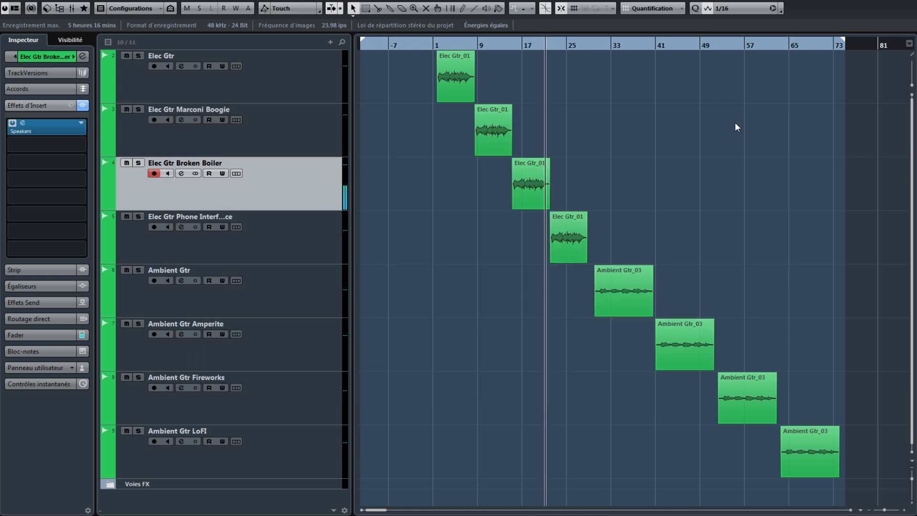
- Select the Elec Gtr Phone Interference track and view its Speakers insert and effect routing
{"action": "left_click", "coordinate": [282, 239]}
{"action": "left_click", "coordinate": [22, 123]}
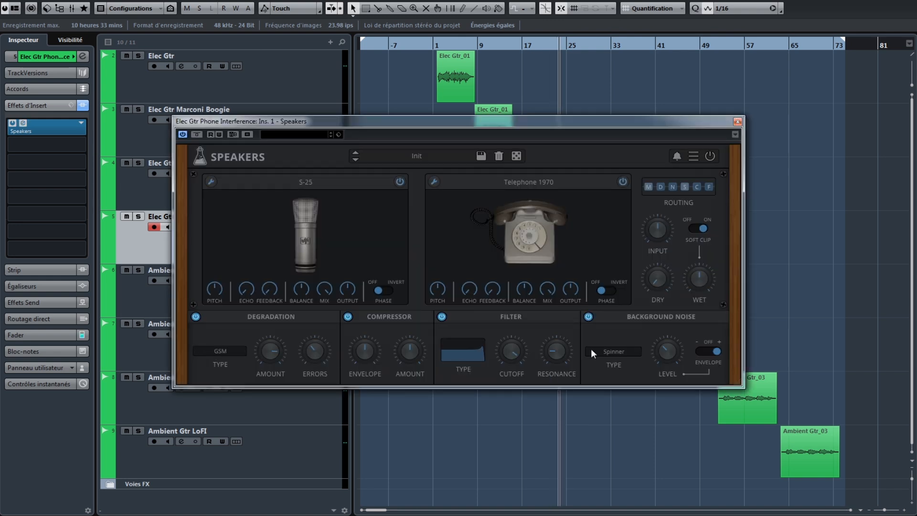
{"action": "left_click", "coordinate": [669, 188]}
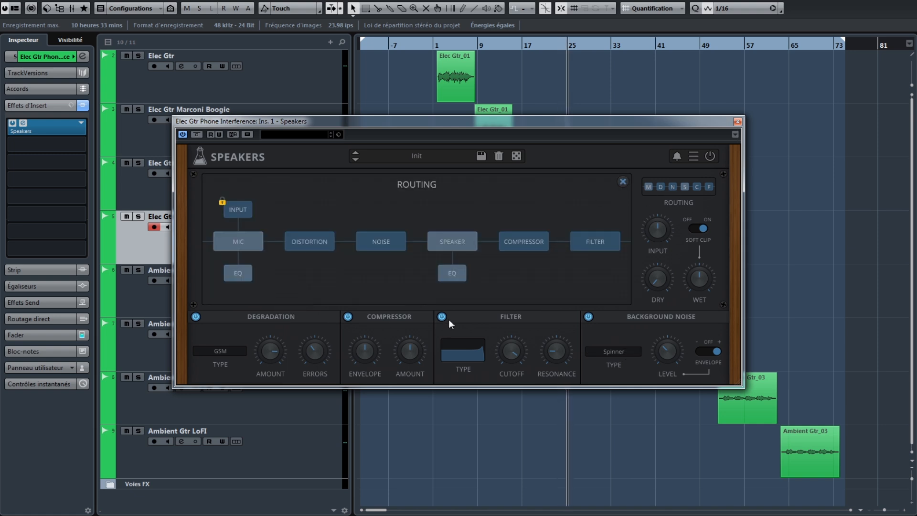
{"action": "left_click", "coordinate": [683, 179]}
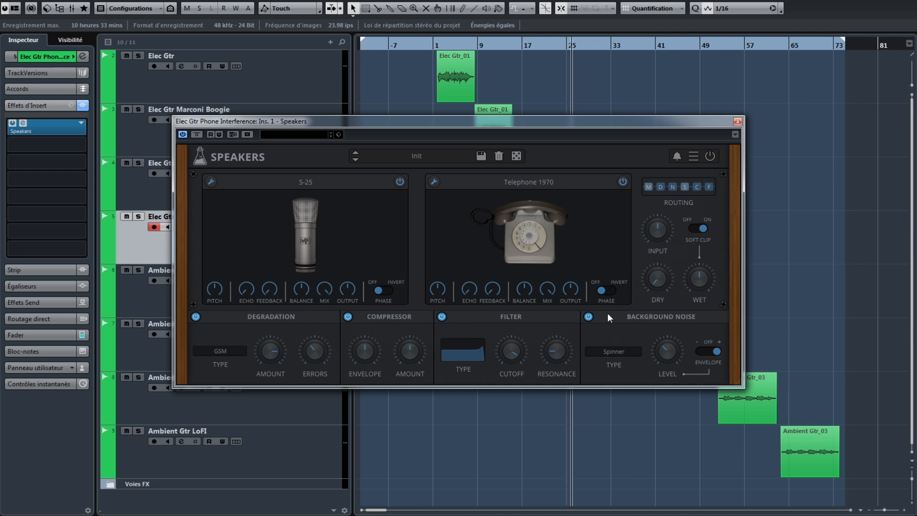
{"action": "left_click", "coordinate": [738, 122]}
- Select the unprocessed Ambient Gtr track and view its send effects and insert effects
{"action": "left_click", "coordinate": [286, 296]}
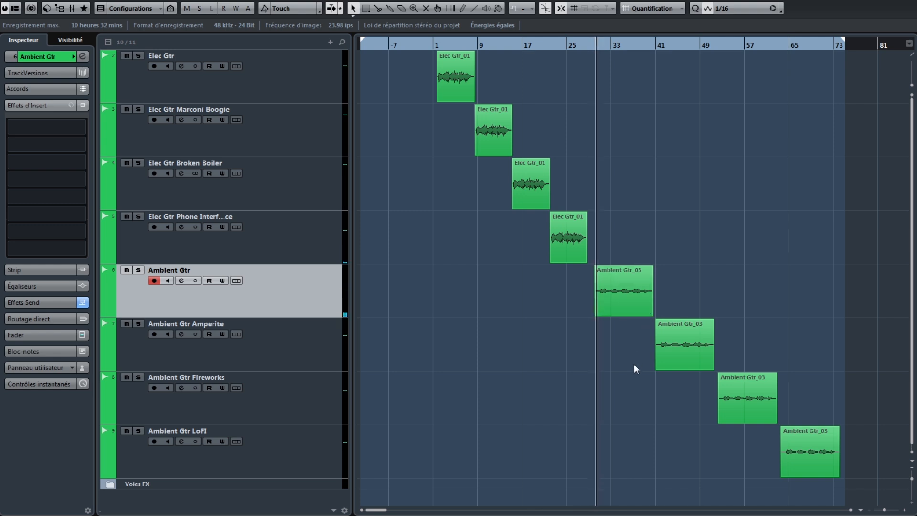
{"action": "left_click", "coordinate": [55, 301]}
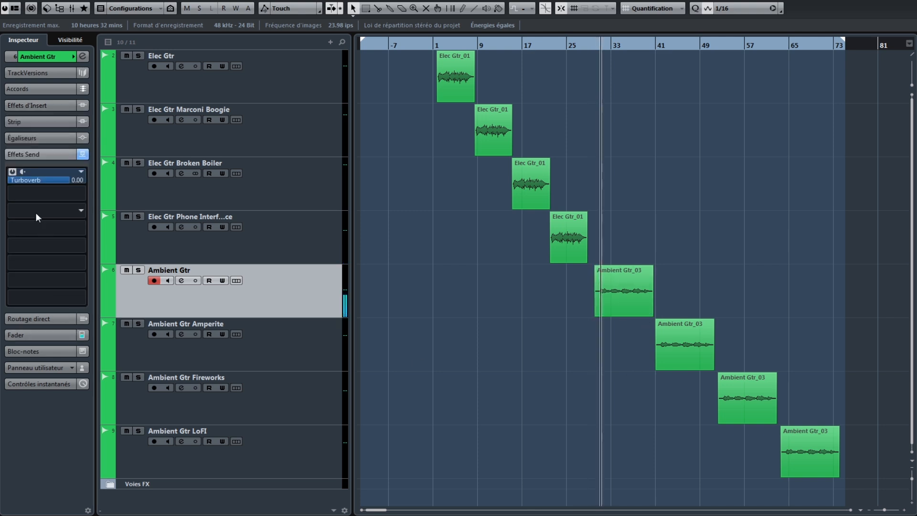
{"action": "left_click", "coordinate": [43, 104]}
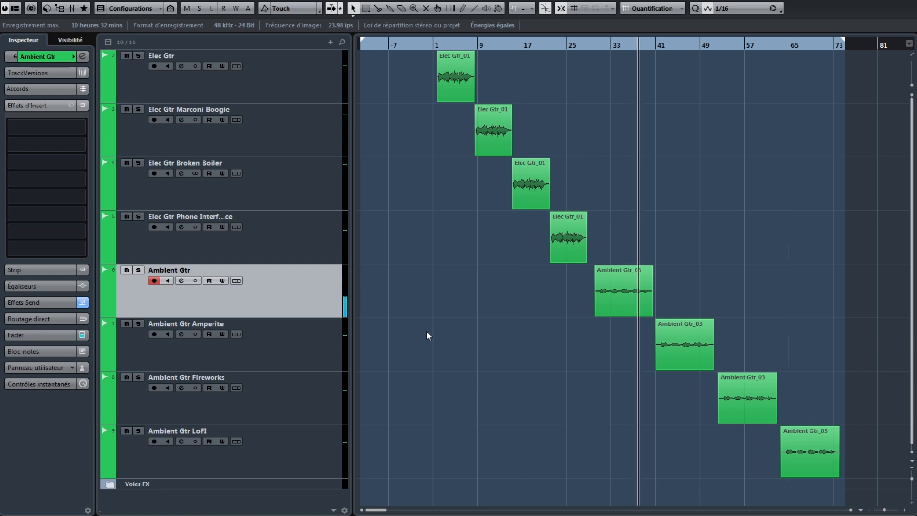
- Select the Ambient Gtr Amperite track and view its Speakers insert, effect routing and microphone EQ
{"action": "left_click", "coordinate": [327, 335]}
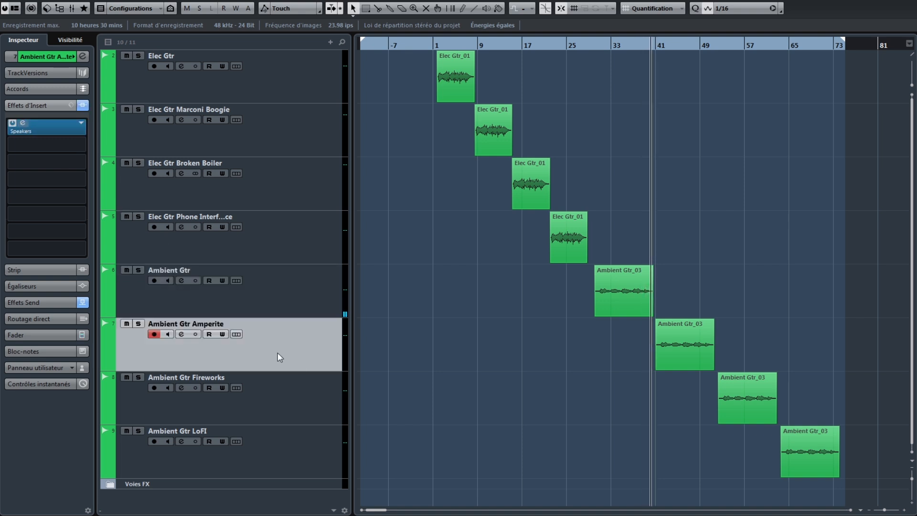
{"action": "key", "text": "e"}
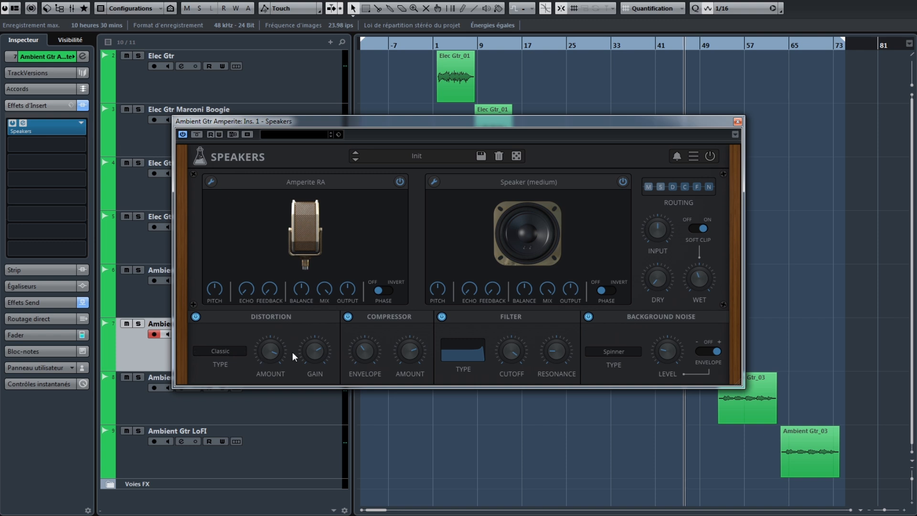
{"action": "left_click", "coordinate": [672, 189]}
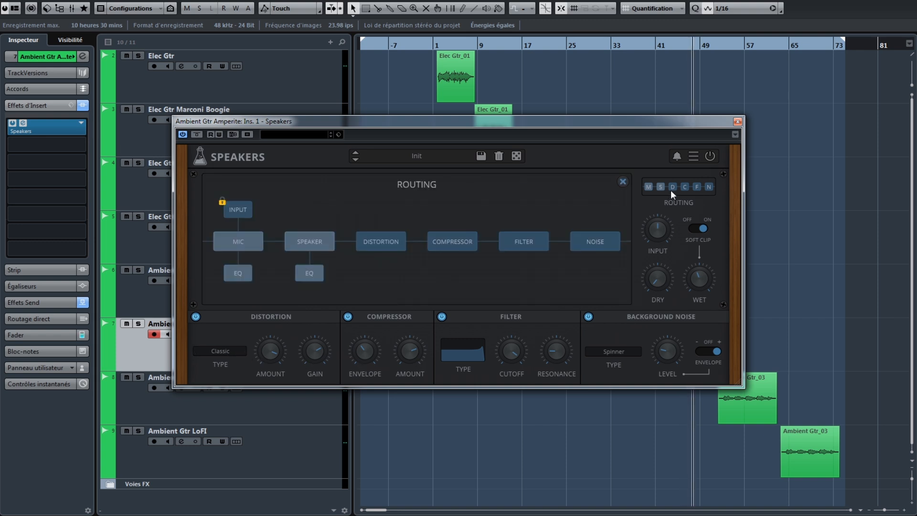
{"action": "left_click", "coordinate": [671, 190]}
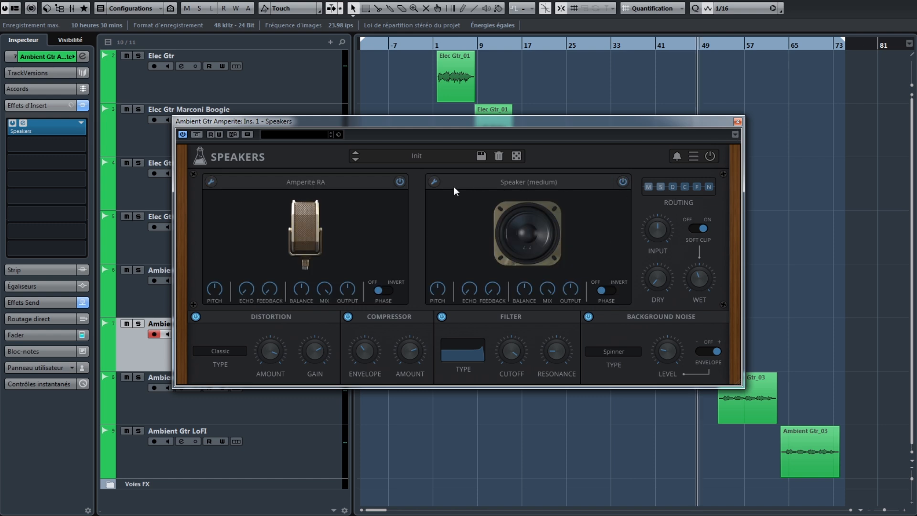
{"action": "left_click", "coordinate": [432, 184]}
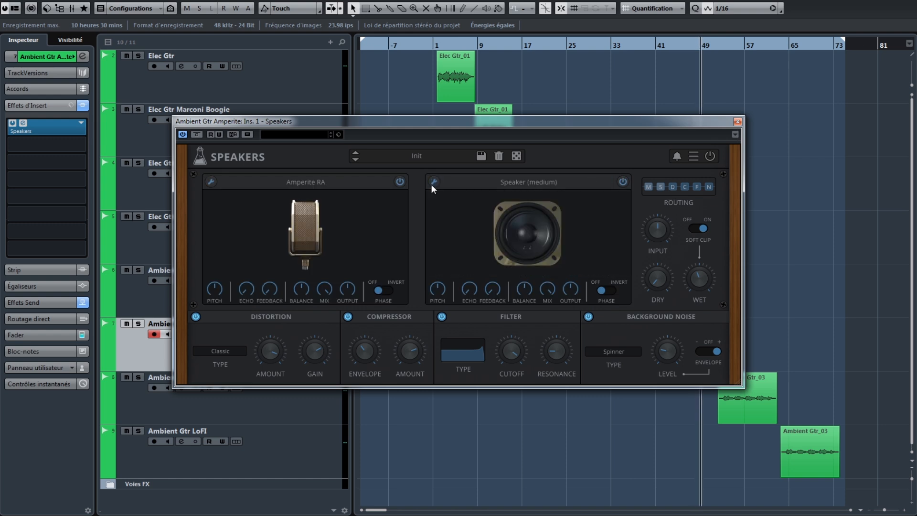
{"action": "left_click", "coordinate": [213, 181]}
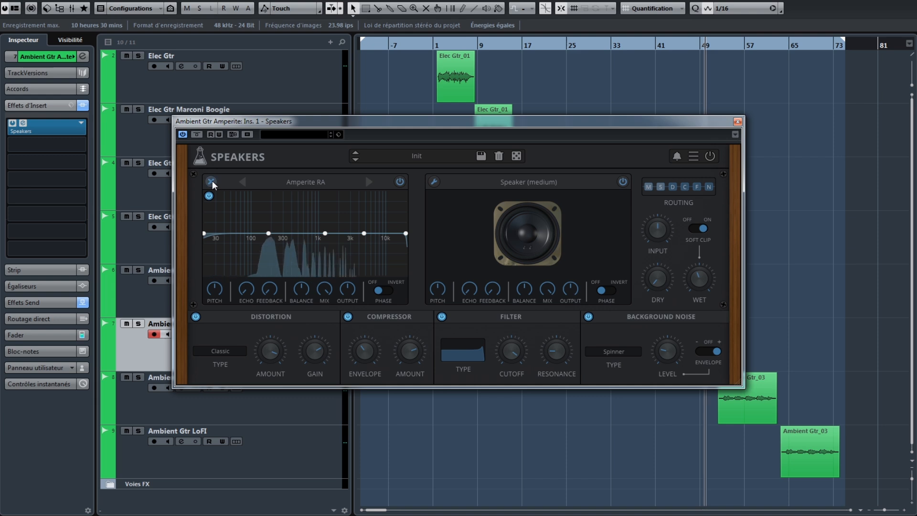
{"action": "left_click", "coordinate": [212, 182]}
{"action": "left_click", "coordinate": [738, 122]}
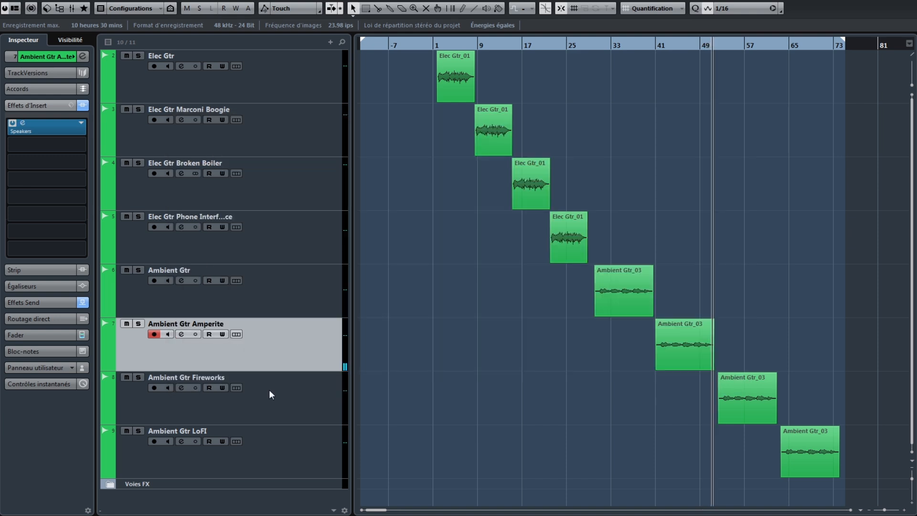
- View the Ambient Gtr Fireworks track's Speakers insert and effect routing, and select the Ambient Gtr LoFI track
{"action": "left_click", "coordinate": [269, 389]}
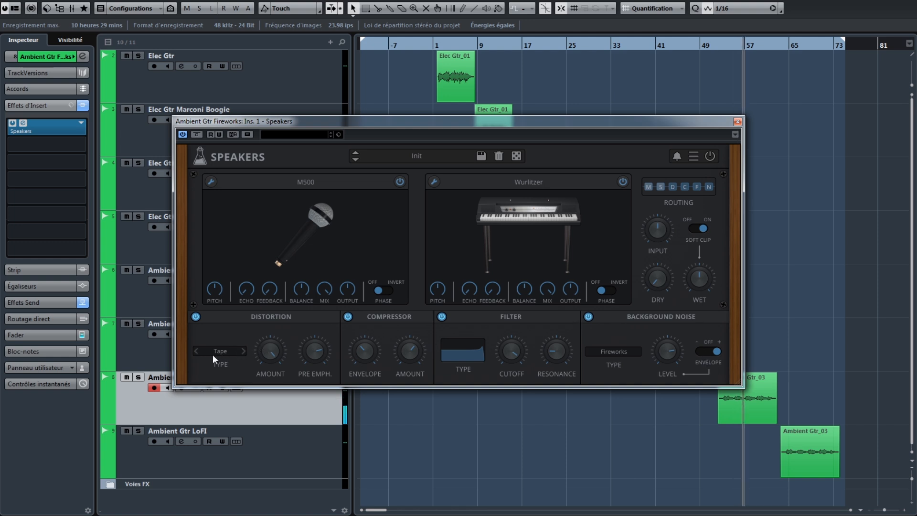
{"action": "left_click", "coordinate": [681, 191]}
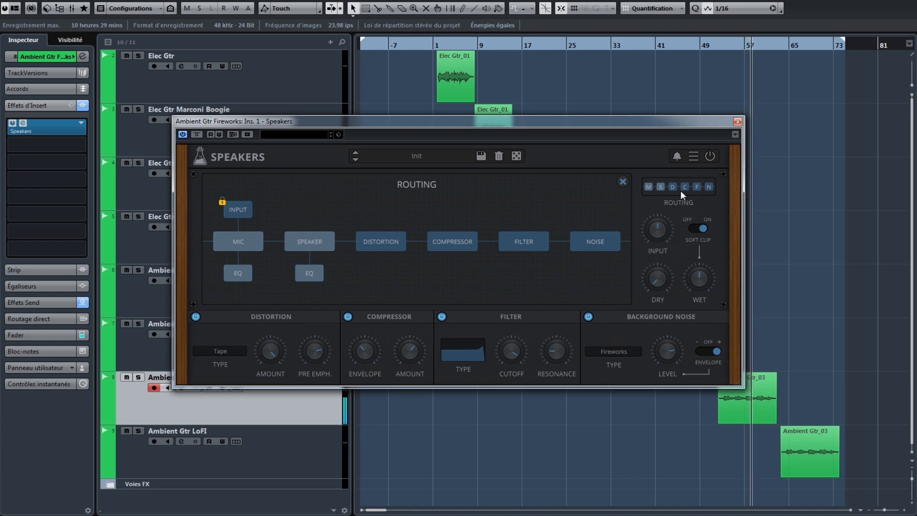
{"action": "left_click", "coordinate": [681, 191]}
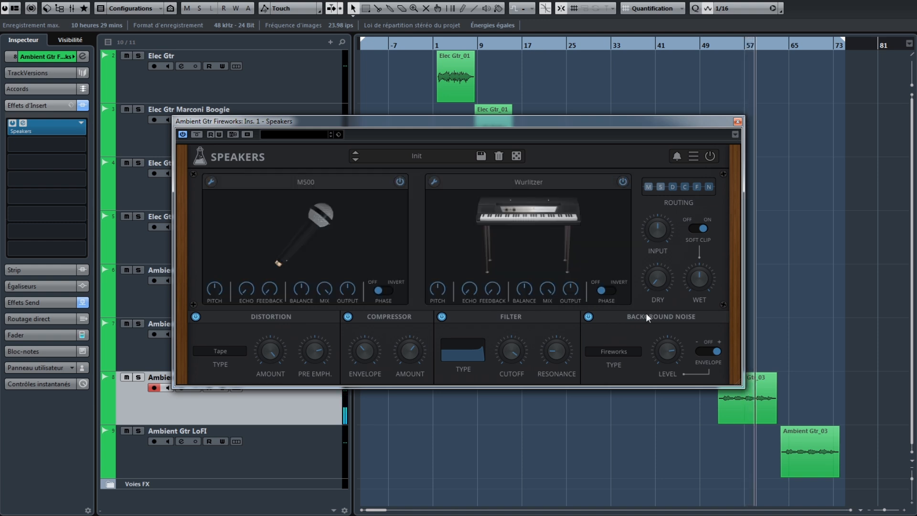
{"action": "left_click", "coordinate": [738, 123]}
{"action": "left_click", "coordinate": [309, 438]}
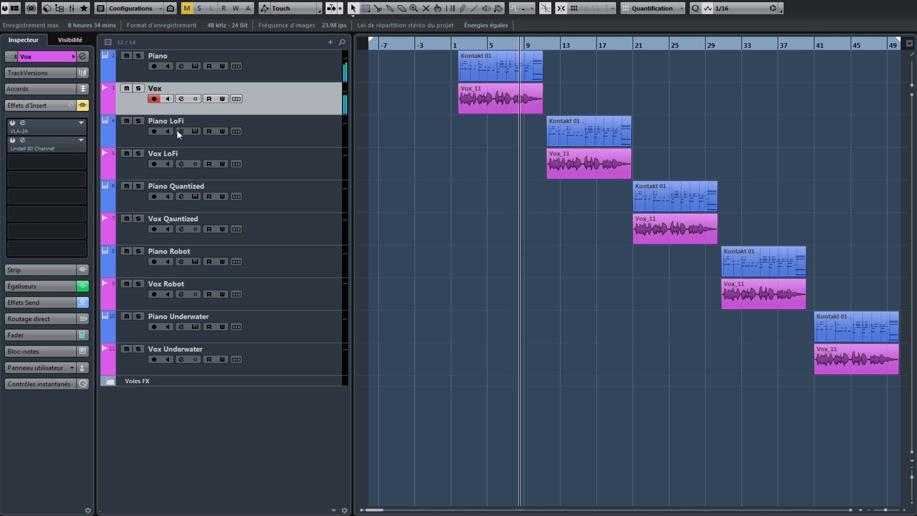
- Select the Vox LoFi track and view its Speakers insert and effect routing
{"action": "left_click", "coordinate": [323, 163]}
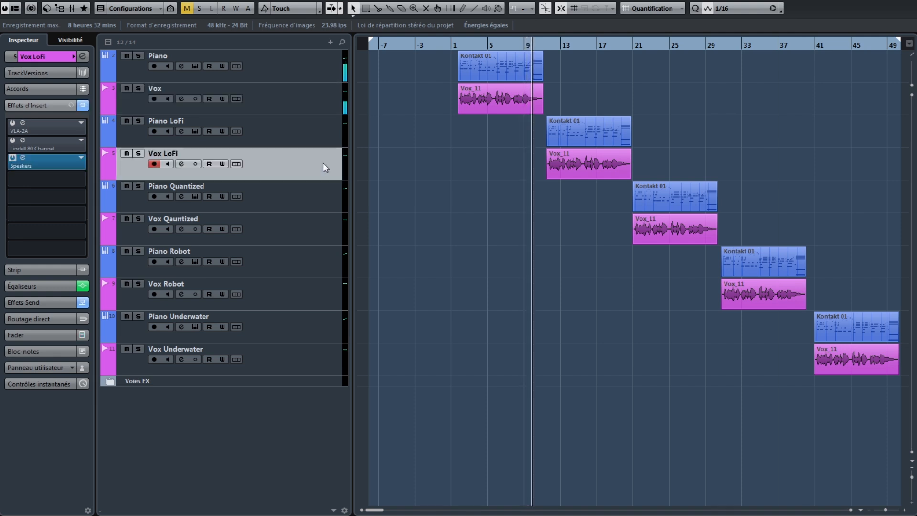
{"action": "left_click", "coordinate": [23, 157]}
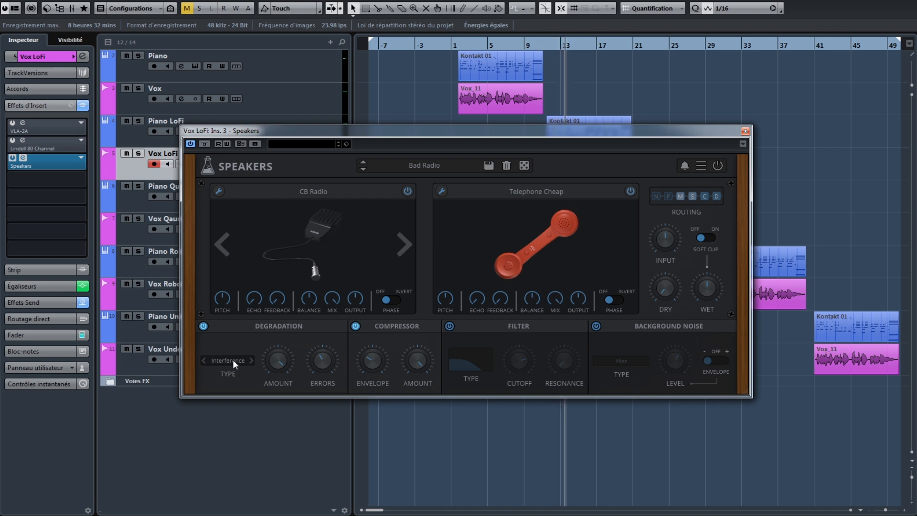
{"action": "left_click", "coordinate": [670, 203]}
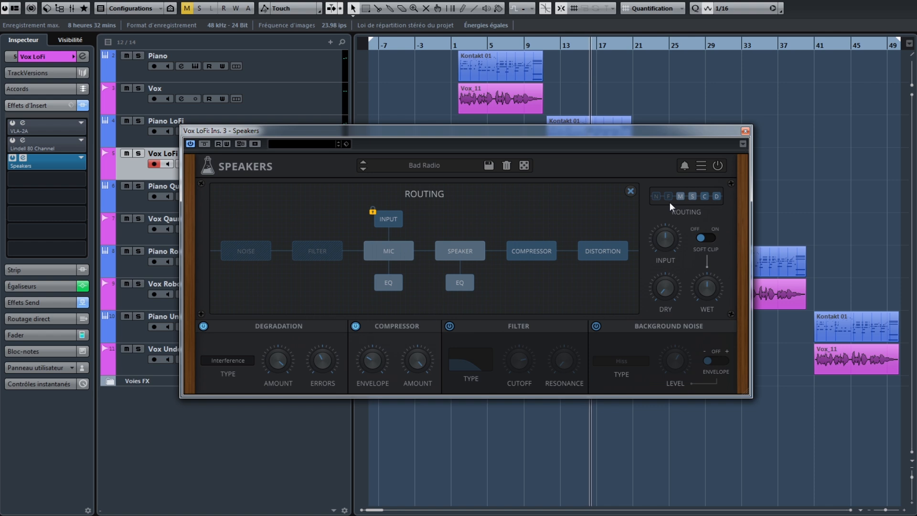
{"action": "left_click", "coordinate": [671, 202]}
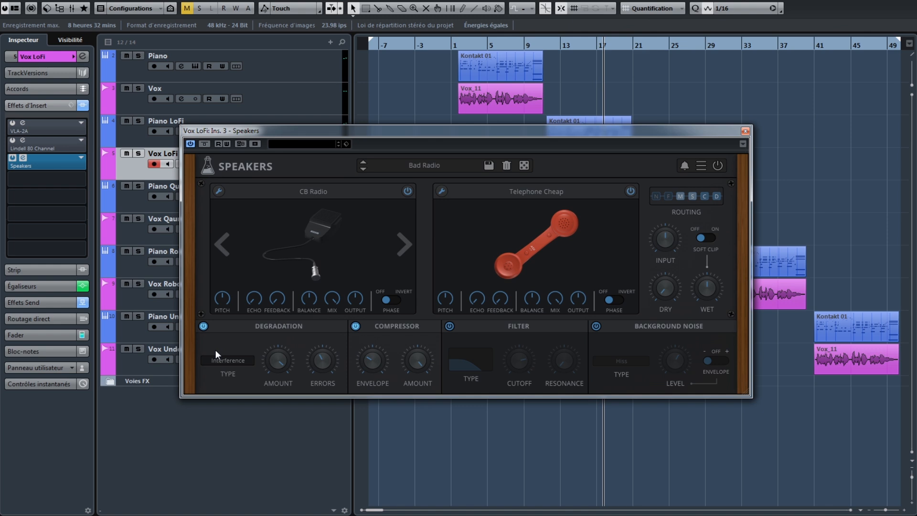
{"action": "left_click", "coordinate": [746, 132]}
- Select the Vox Qauntized track and view its Speakers insert and effect routing
{"action": "left_click", "coordinate": [308, 226]}
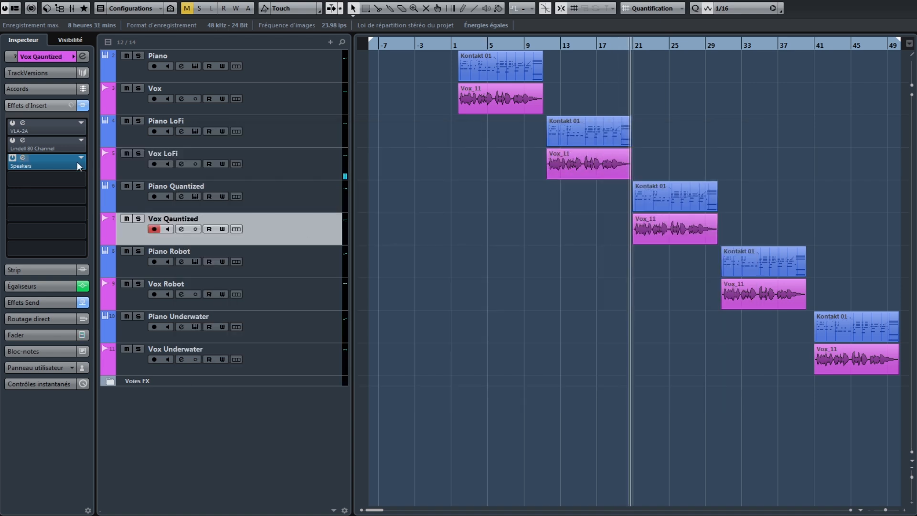
{"action": "left_click", "coordinate": [20, 160]}
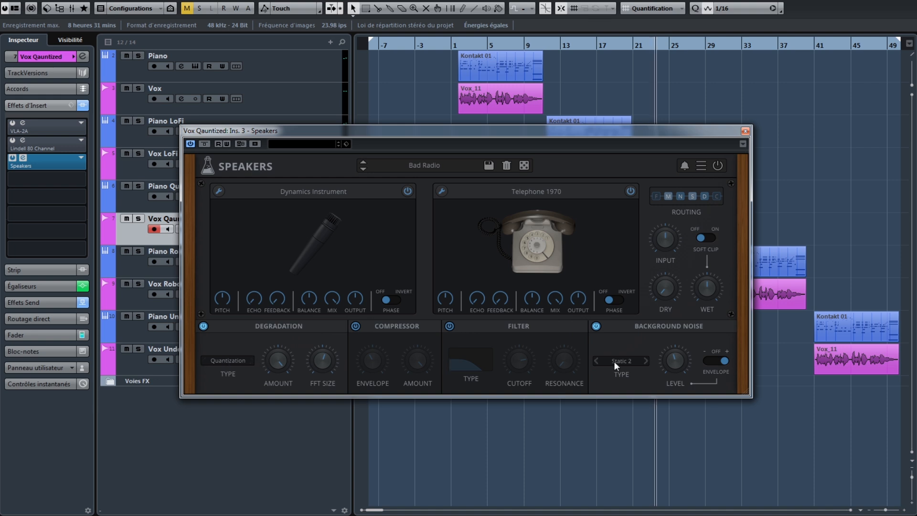
{"action": "left_click", "coordinate": [679, 198]}
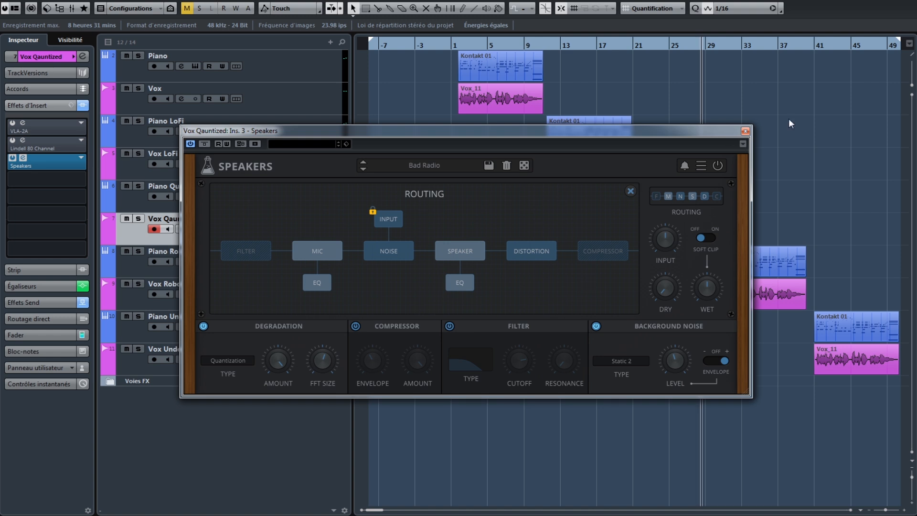
{"action": "left_click", "coordinate": [746, 131]}
- Select the Vox Robot track and view its Speakers insert and effect routing
{"action": "left_click", "coordinate": [311, 296]}
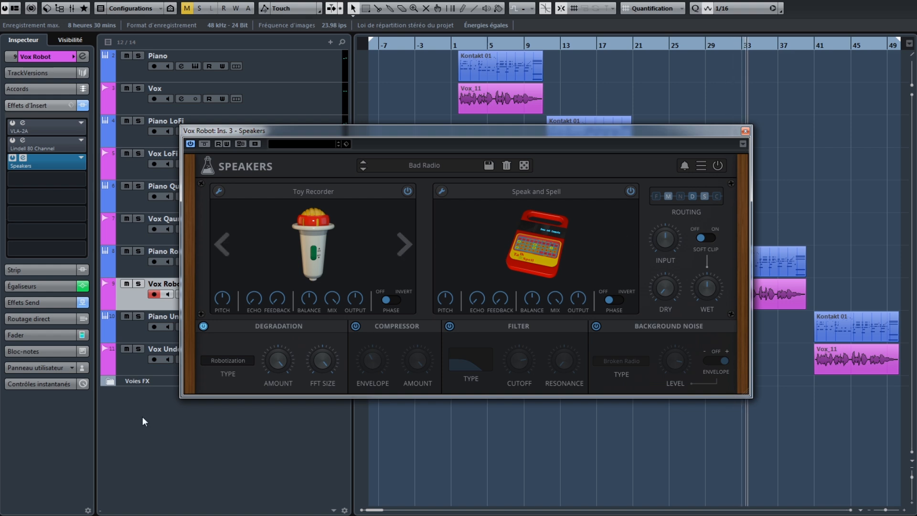
{"action": "left_click", "coordinate": [690, 196]}
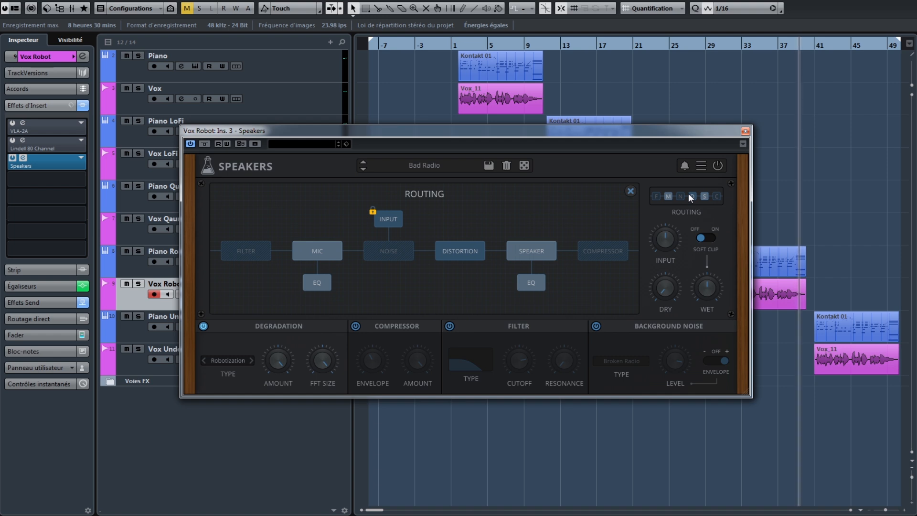
{"action": "left_click", "coordinate": [689, 193]}
{"action": "left_click", "coordinate": [745, 131]}
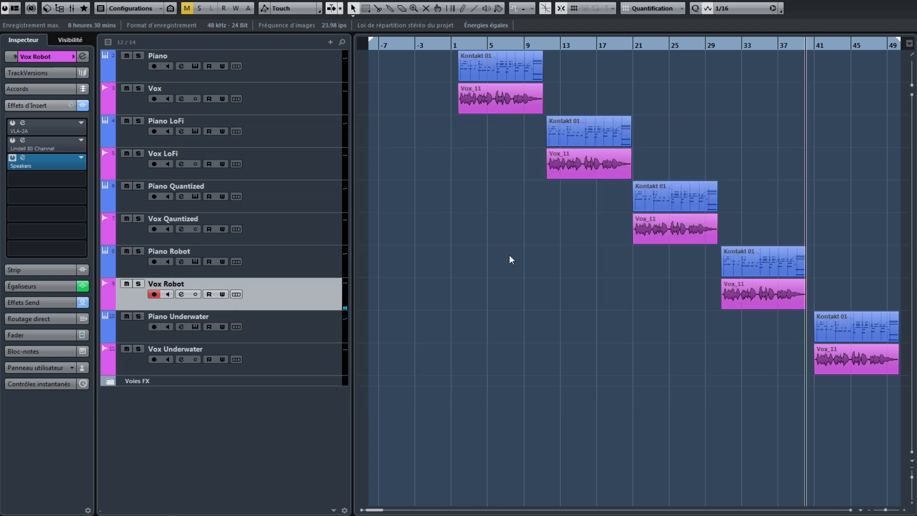
- Select the Vox Underwater track and view its Speakers insert and effect routing
{"action": "left_click", "coordinate": [269, 351]}
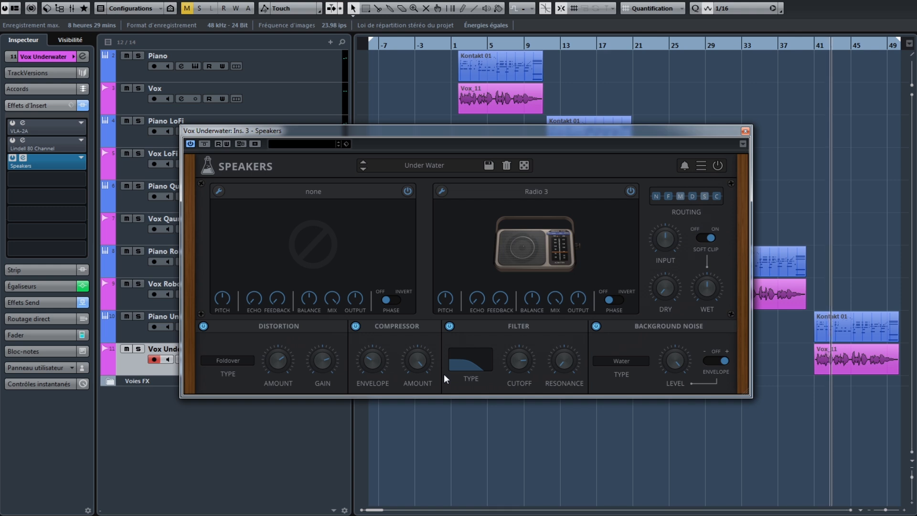
{"action": "left_click", "coordinate": [664, 203]}
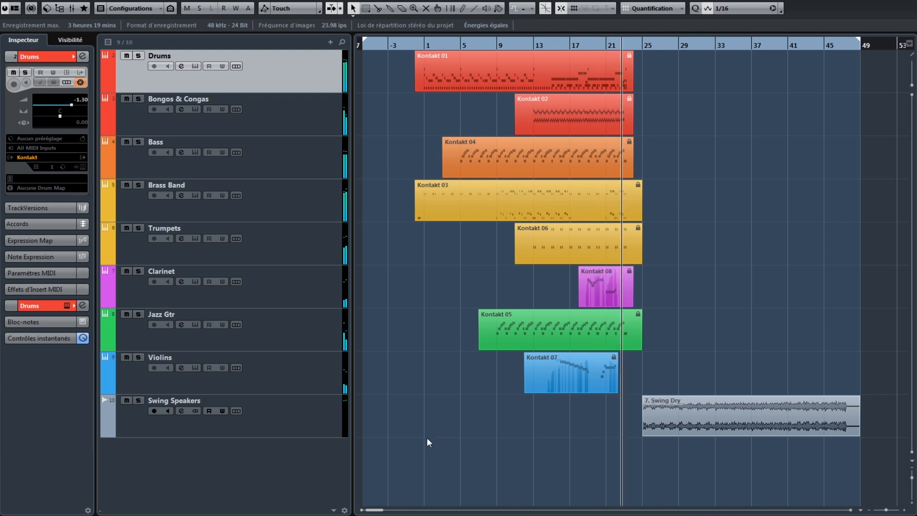
- Select the Swing Speakers track and view its Speakers insert with the Radio 3 EQ and speaker model
{"action": "left_click", "coordinate": [296, 418]}
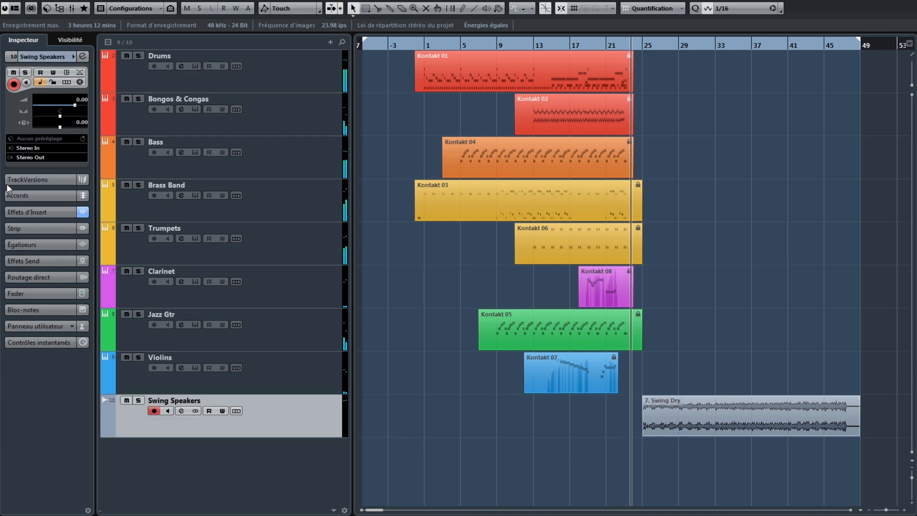
{"action": "left_click", "coordinate": [26, 210]}
{"action": "left_click", "coordinate": [23, 123]}
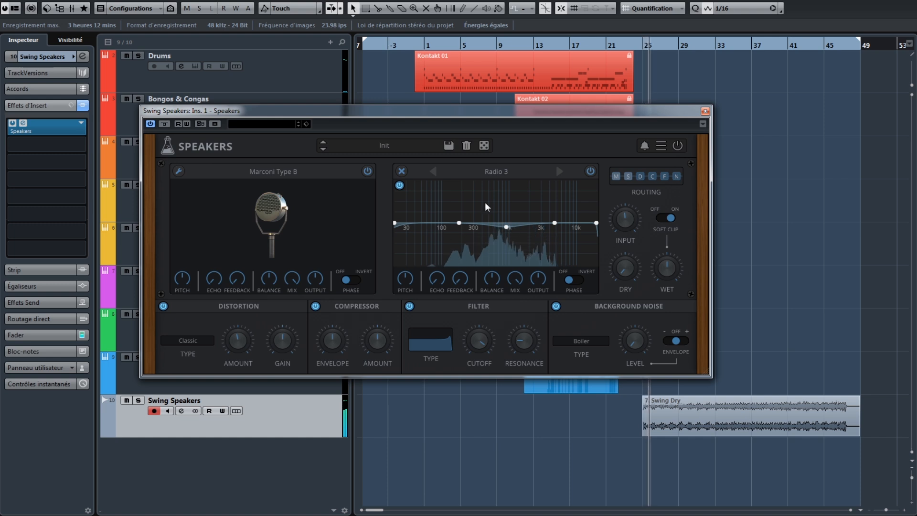
{"action": "left_click", "coordinate": [402, 171]}
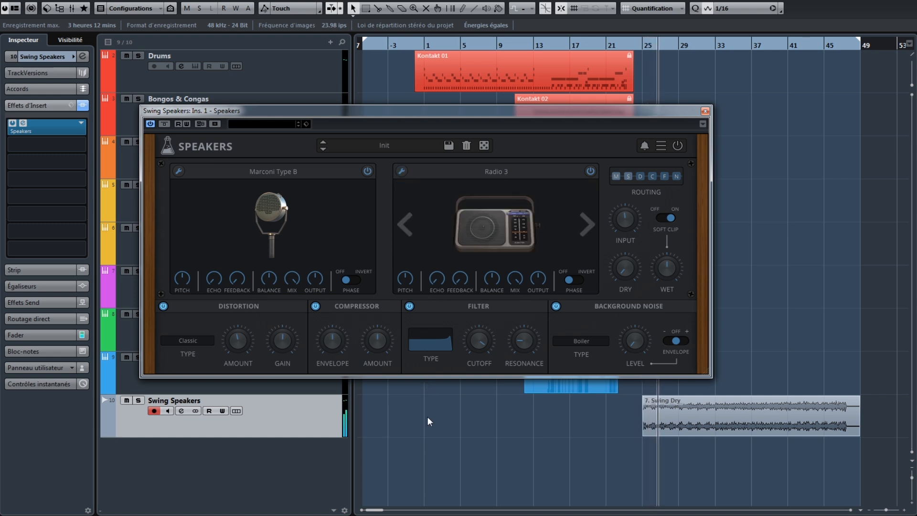